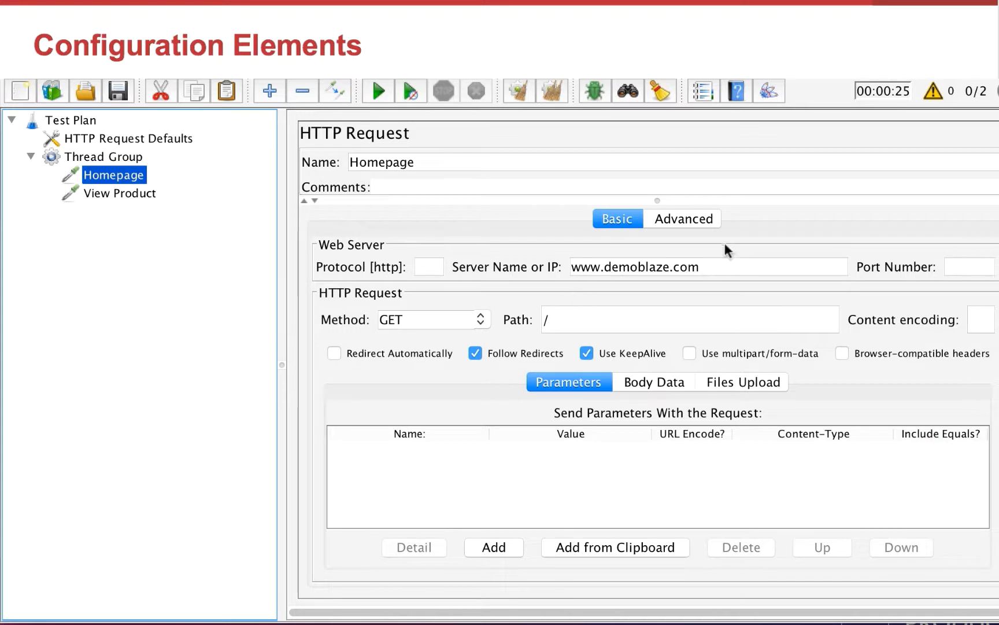
Review the server name, path and parameters of the Homepage and View Product requests alongside the empty HTTP Request Defaults
{"action": "left_click", "coordinate": [640, 267]}
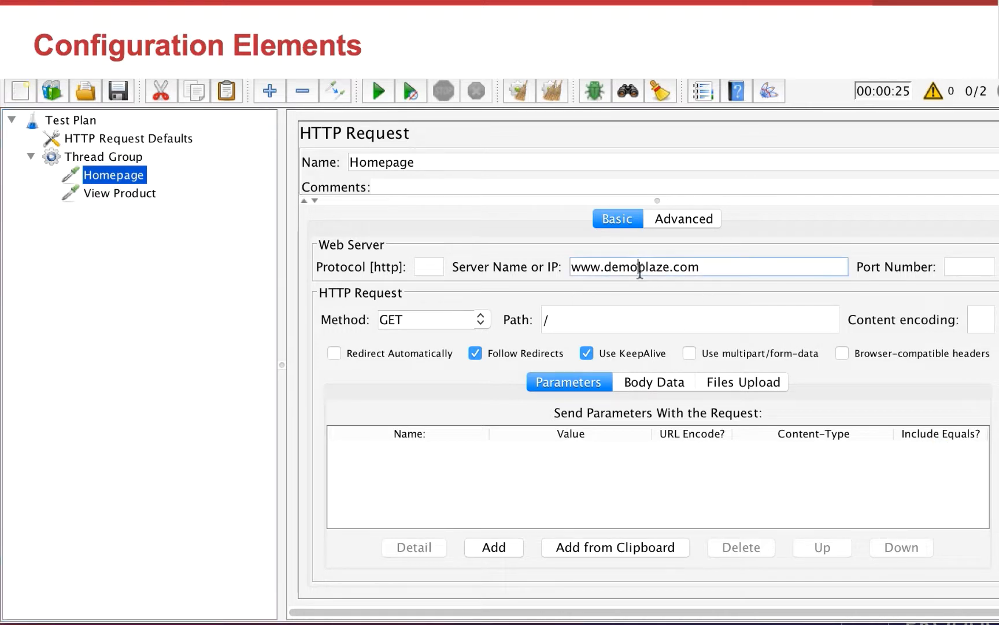
{"action": "left_click", "coordinate": [142, 175]}
{"action": "left_click", "coordinate": [599, 313]}
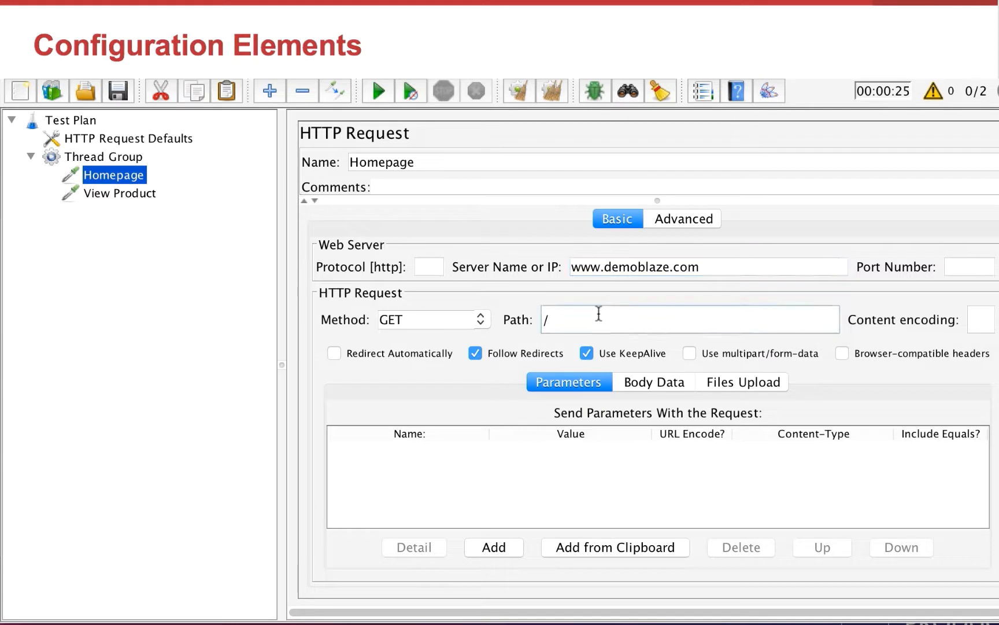
{"action": "left_click", "coordinate": [98, 193]}
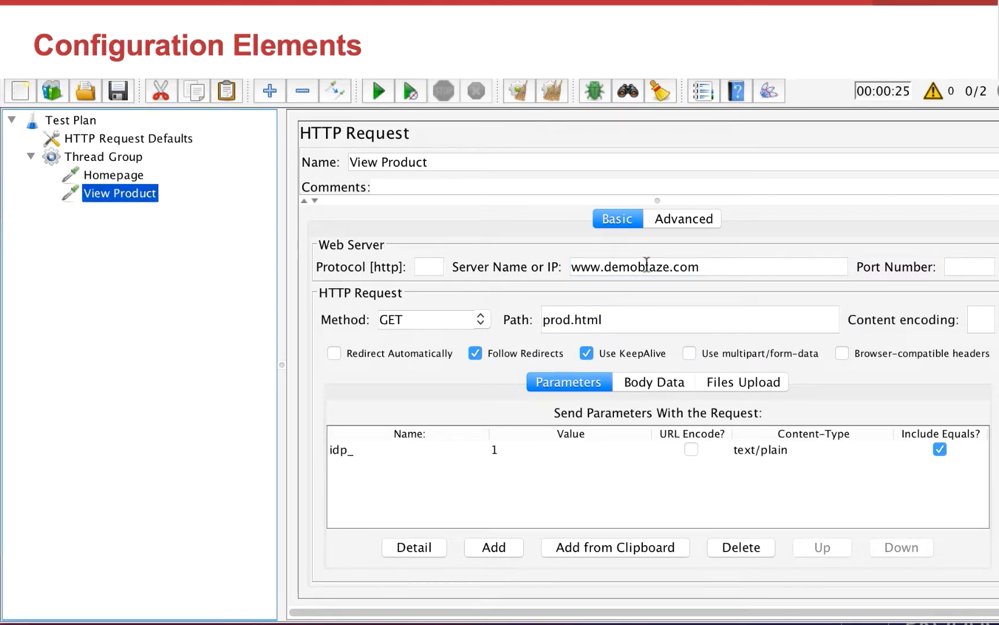
{"action": "left_click", "coordinate": [614, 322]}
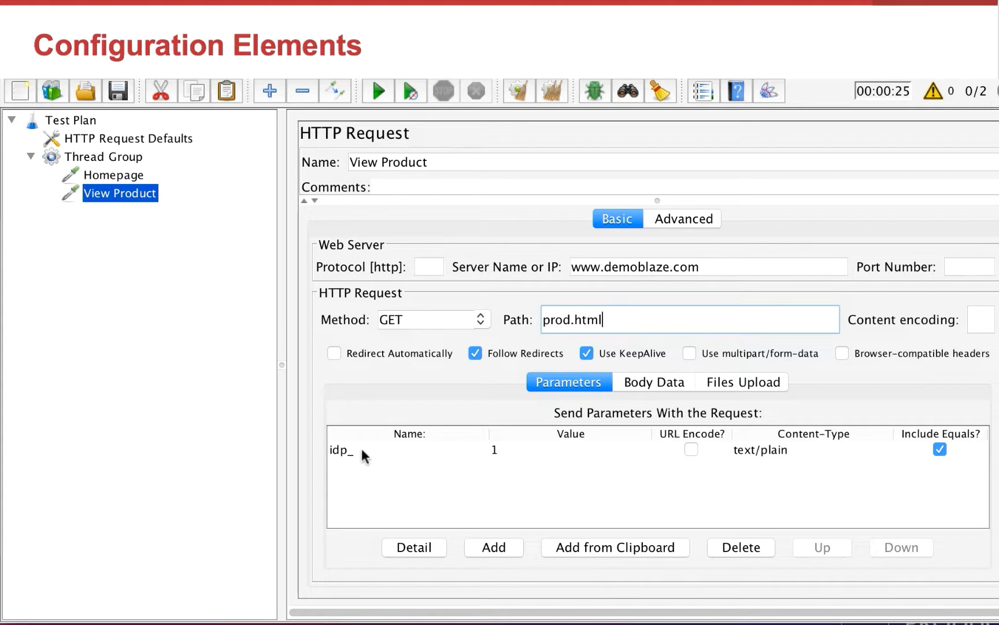
{"action": "left_click", "coordinate": [112, 138]}
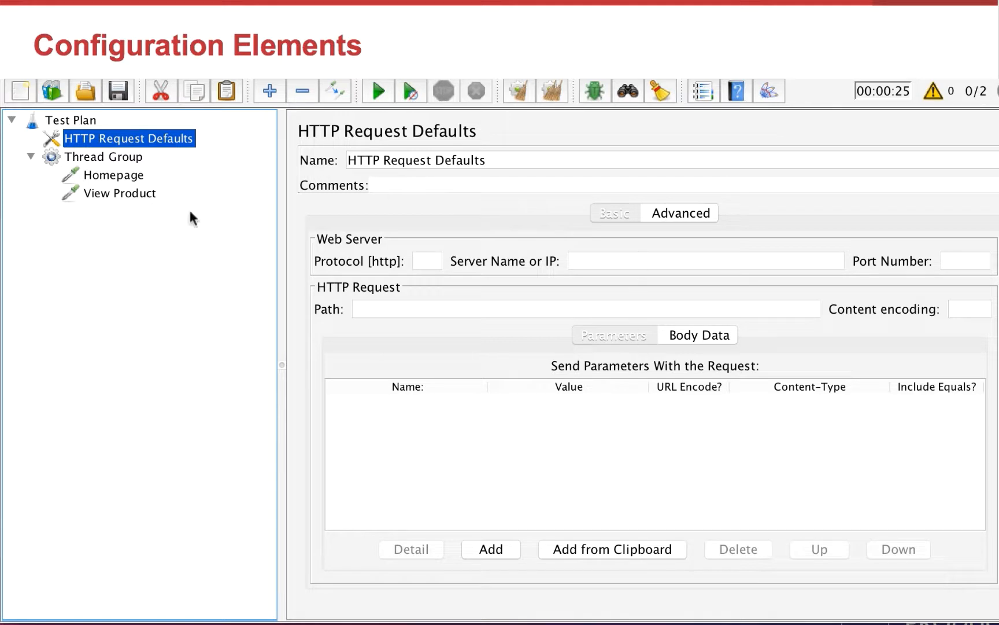
{"action": "left_click", "coordinate": [129, 174]}
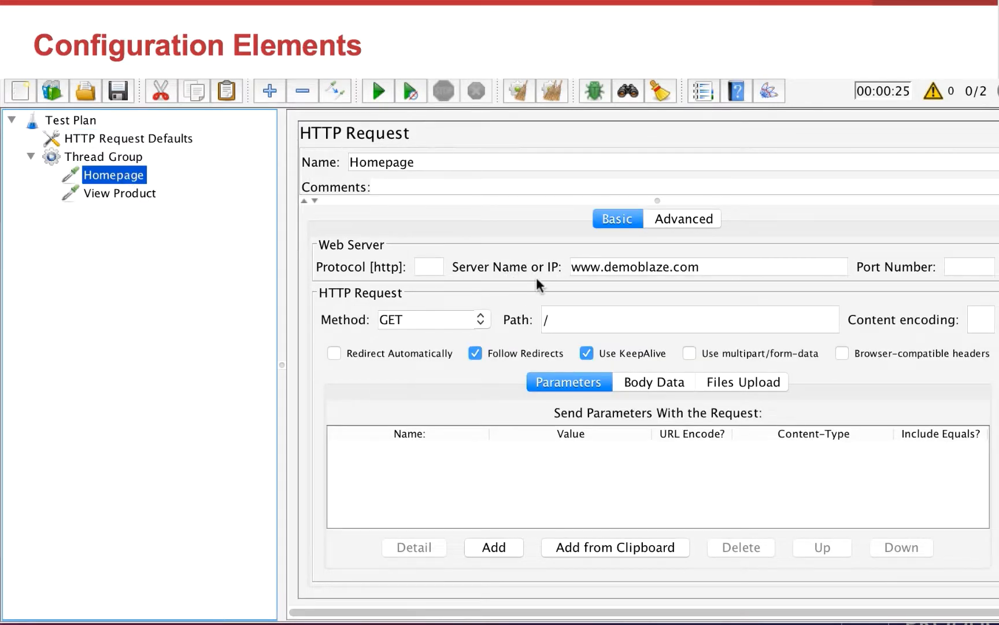
{"action": "left_click", "coordinate": [136, 139]}
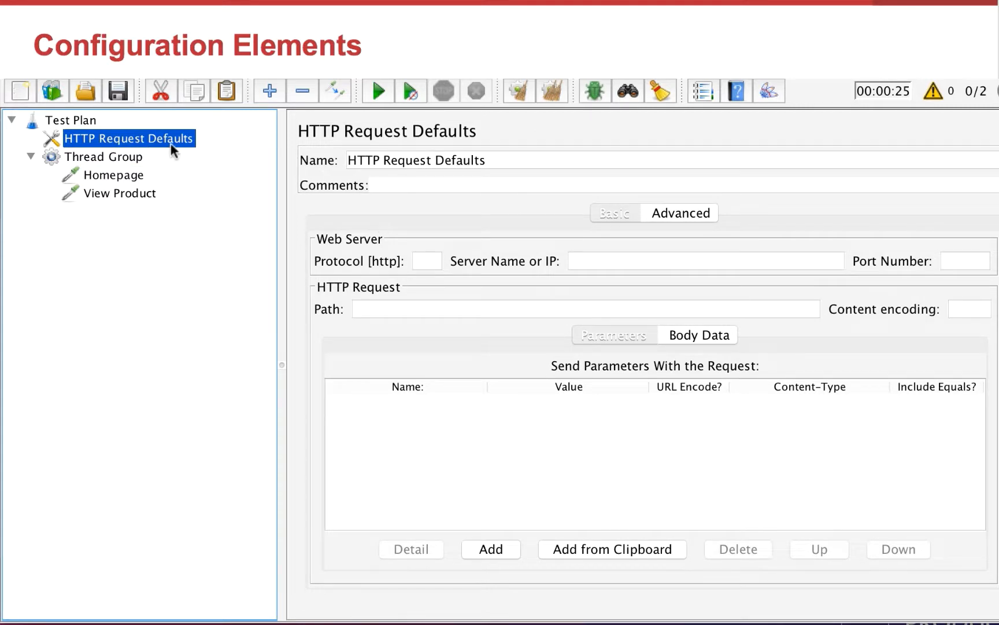
{"action": "left_click", "coordinate": [650, 256]}
{"action": "type", "text": "www.de"}
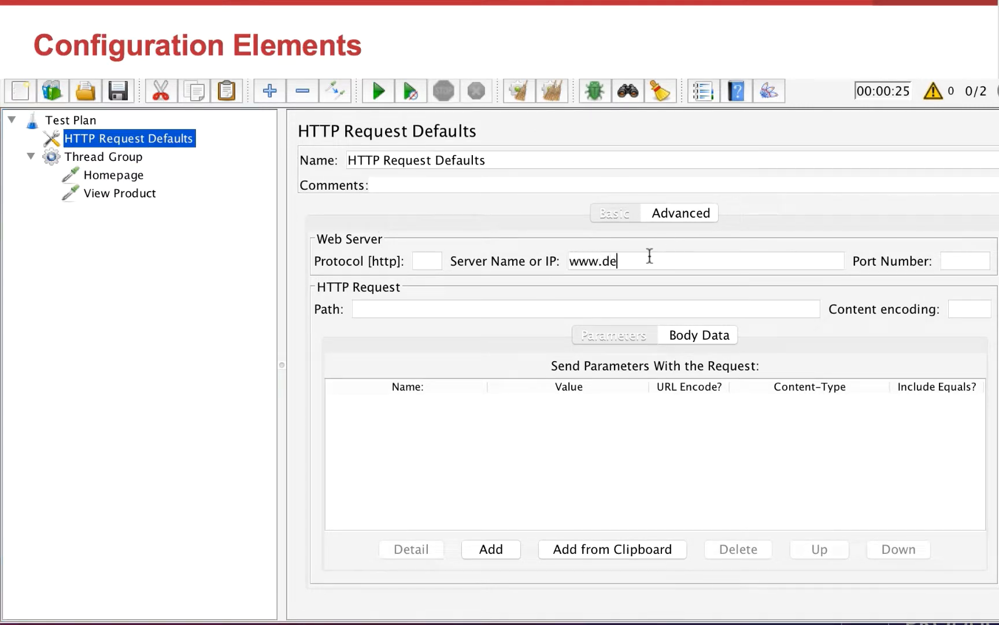
{"action": "type", "text": "moblaze.com"}
Clear the server name from both the Homepage and View Product requests
{"action": "left_click", "coordinate": [104, 176]}
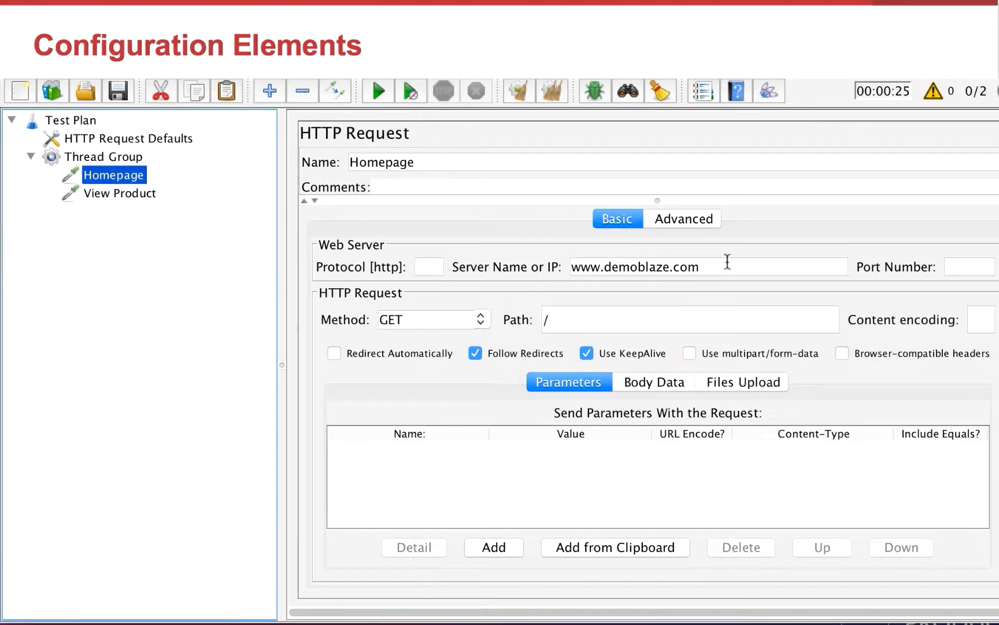
{"action": "left_click_drag", "start_coordinate": [728, 261], "coordinate": [545, 257]}
{"action": "key", "text": "BackSpace"}
{"action": "left_click", "coordinate": [97, 197]}
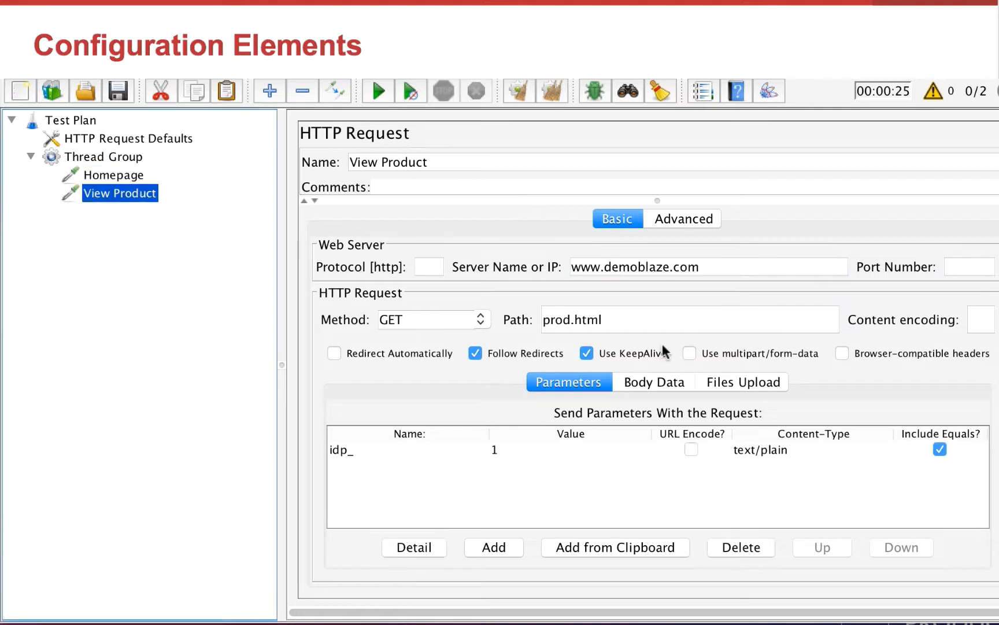
{"action": "left_click", "coordinate": [740, 263]}
{"action": "left_click_drag", "start_coordinate": [740, 263], "coordinate": [556, 271]}
{"action": "key", "text": "BackSpace"}
{"action": "key", "text": "BackSpace"}
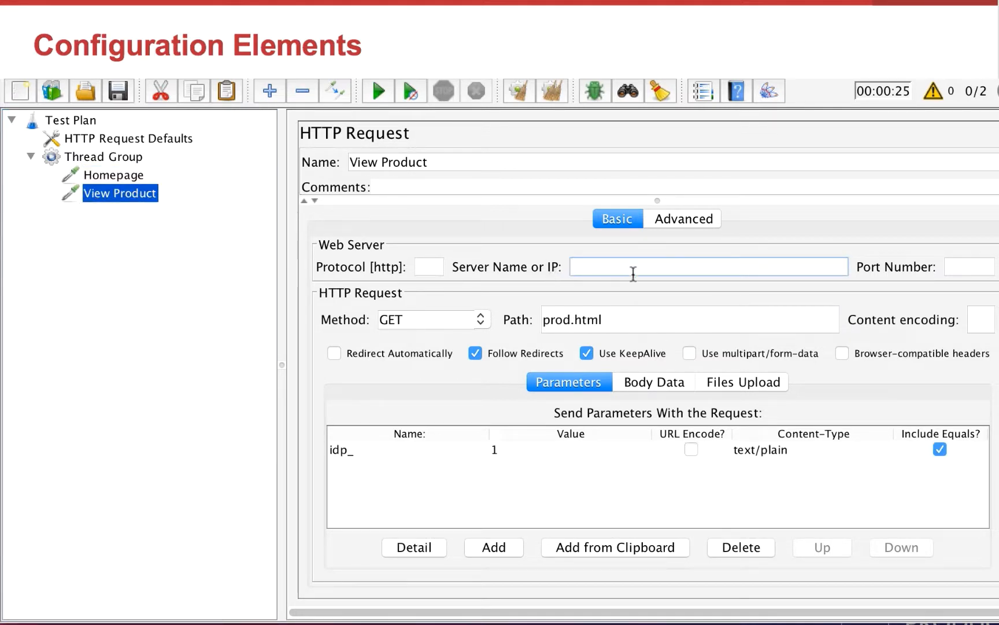
Add a View Results Tree listener to the Test Plan and run the test
{"action": "left_click", "coordinate": [88, 124]}
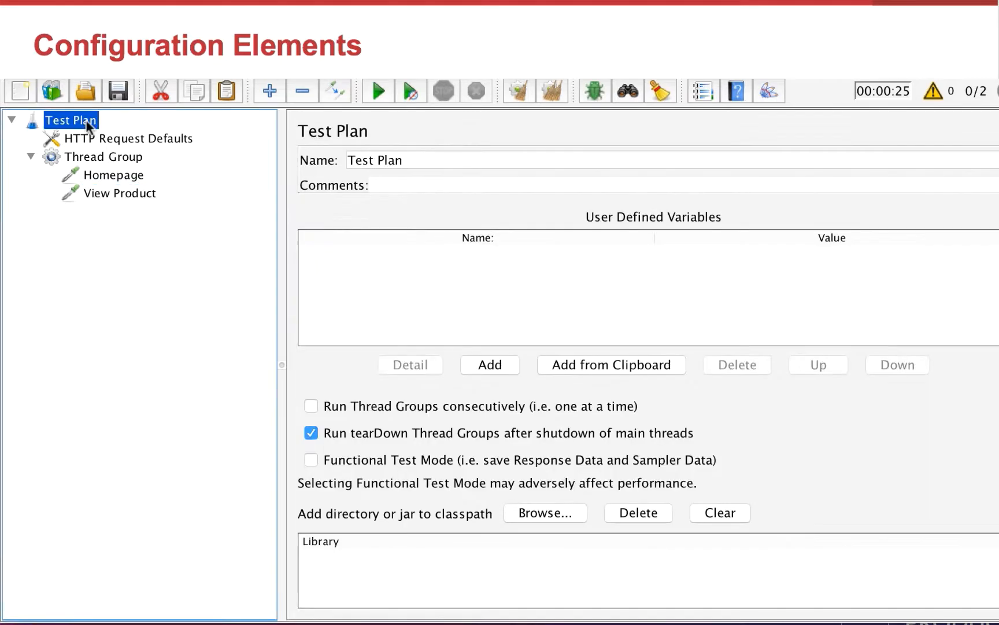
{"action": "right_click", "coordinate": [88, 125]}
{"action": "mouse_move", "coordinate": [264, 134]}
{"action": "mouse_move", "coordinate": [446, 138]}
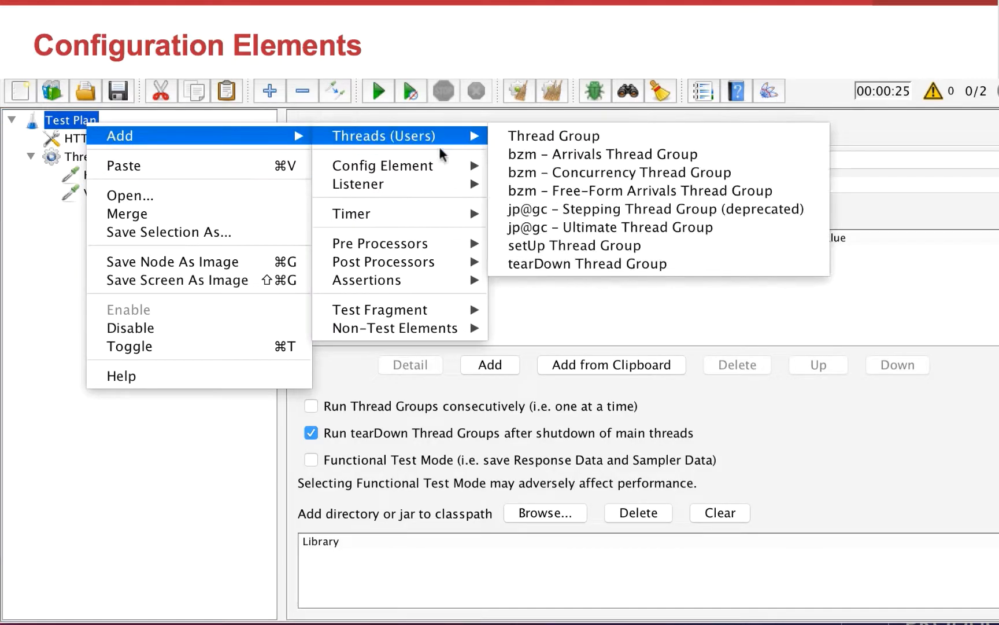
{"action": "mouse_move", "coordinate": [449, 185]}
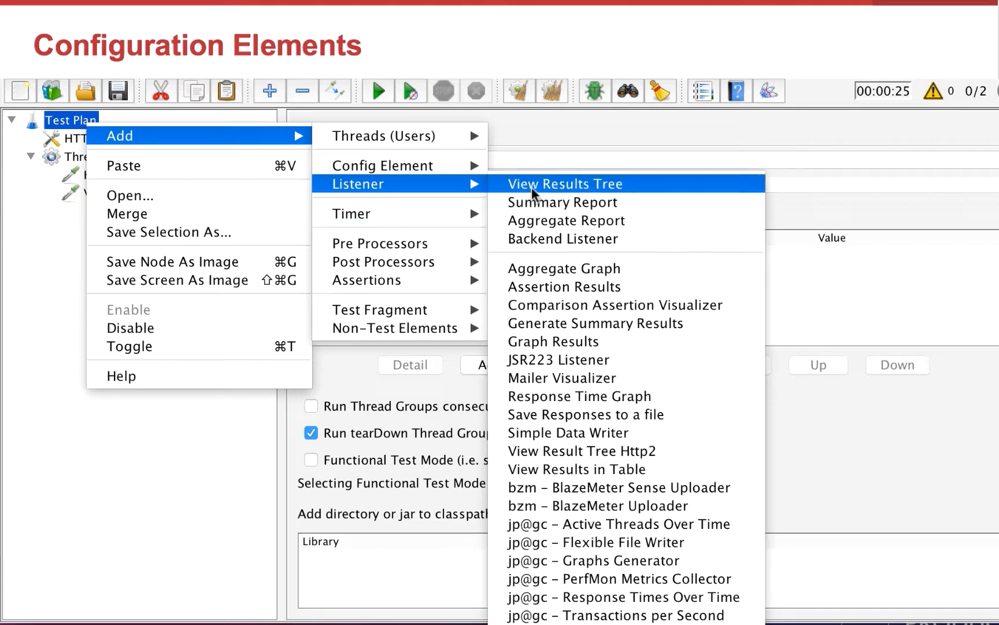
{"action": "left_click", "coordinate": [532, 185]}
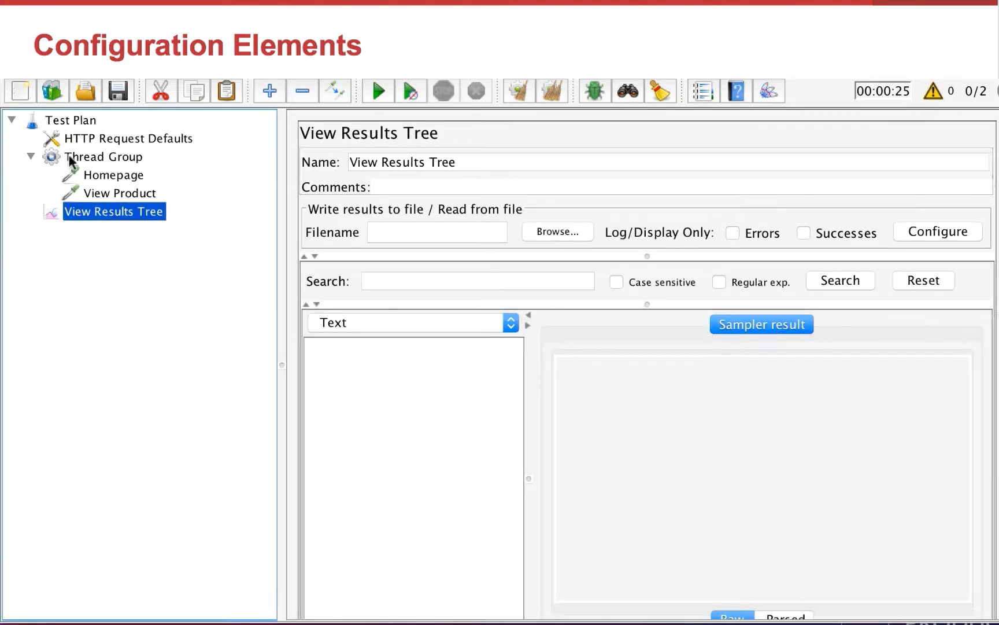
{"action": "left_click", "coordinate": [376, 88]}
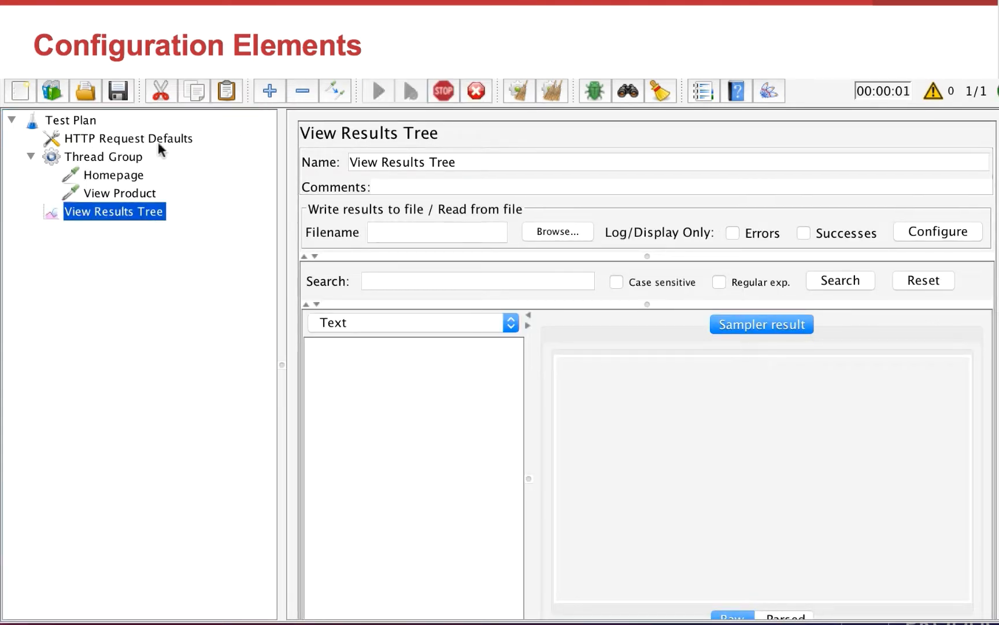
Check the server name fields of the Homepage and View Product requests against the one in HTTP Request Defaults
{"action": "left_click", "coordinate": [111, 175]}
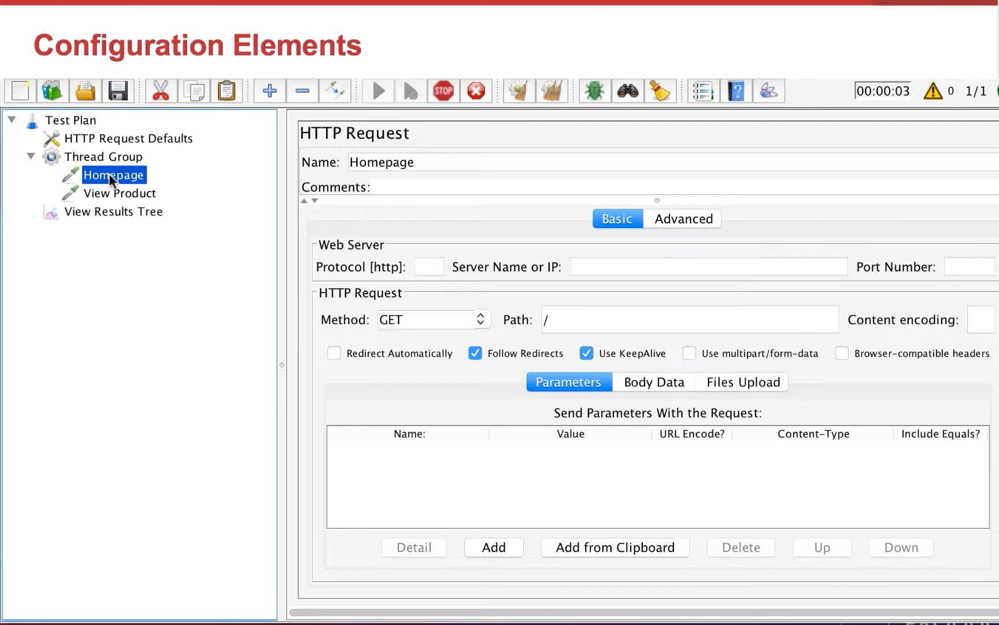
{"action": "left_click", "coordinate": [114, 196]}
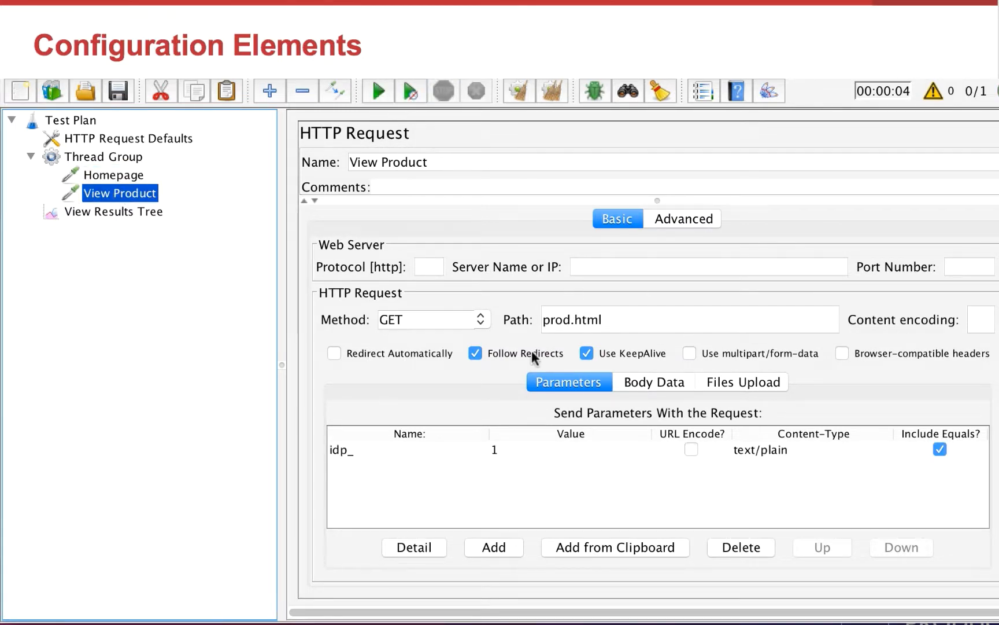
{"action": "left_click", "coordinate": [597, 270]}
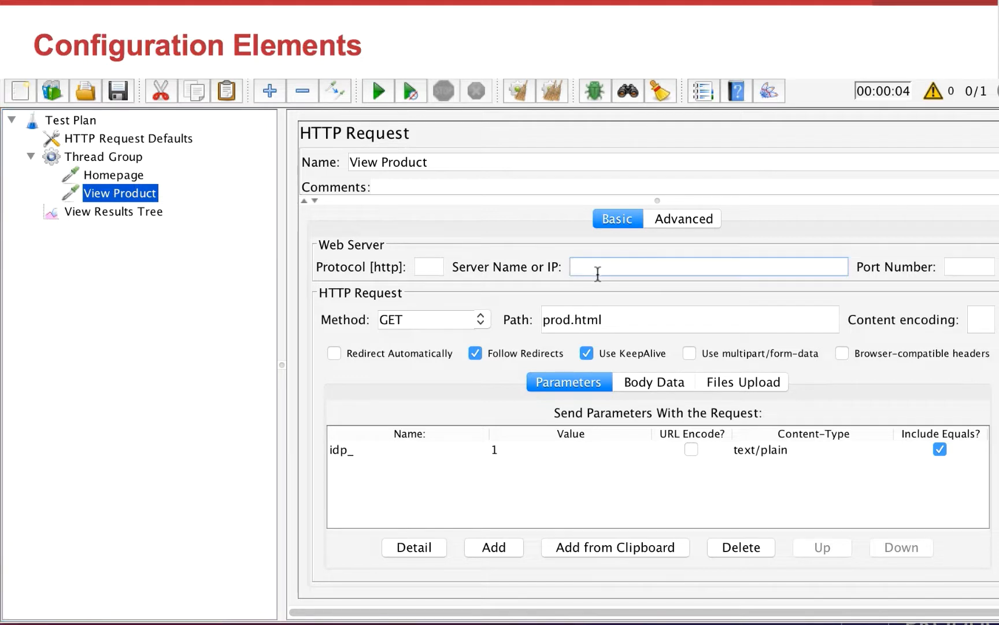
{"action": "left_click", "coordinate": [172, 137]}
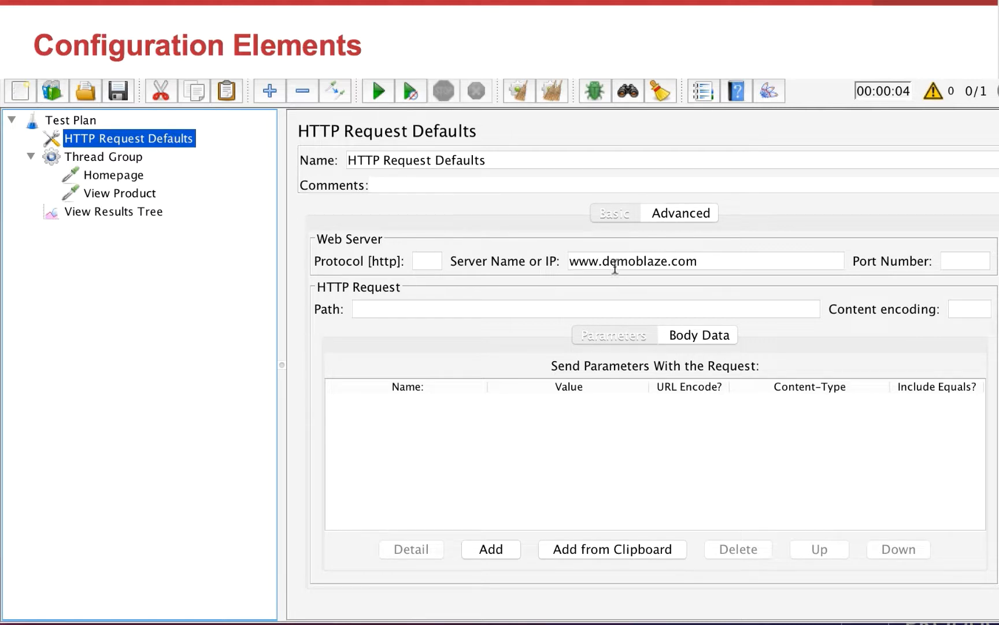
Inspect the URL in the request body of the Homepage result in View Results Tree, and select the View Product result
{"action": "left_click", "coordinate": [149, 212]}
{"action": "left_click", "coordinate": [370, 348]}
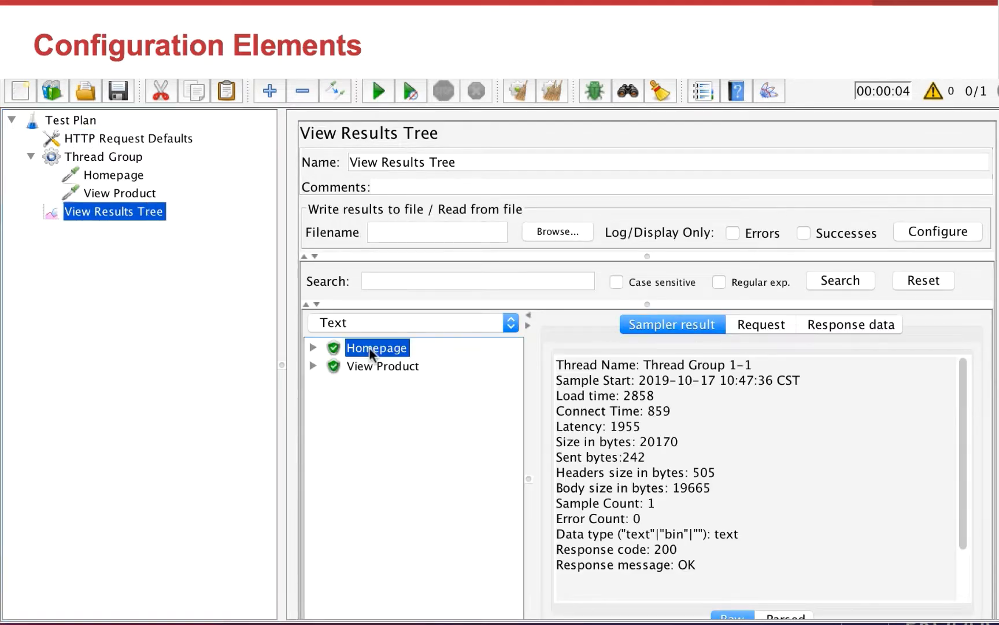
{"action": "left_click", "coordinate": [772, 328]}
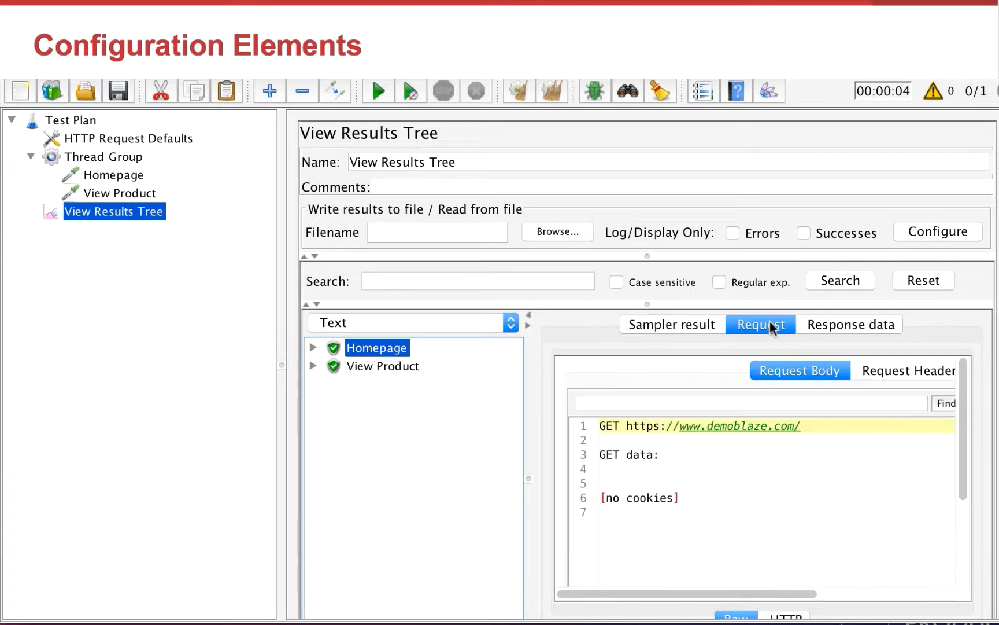
{"action": "left_click_drag", "start_coordinate": [817, 426], "coordinate": [601, 426]}
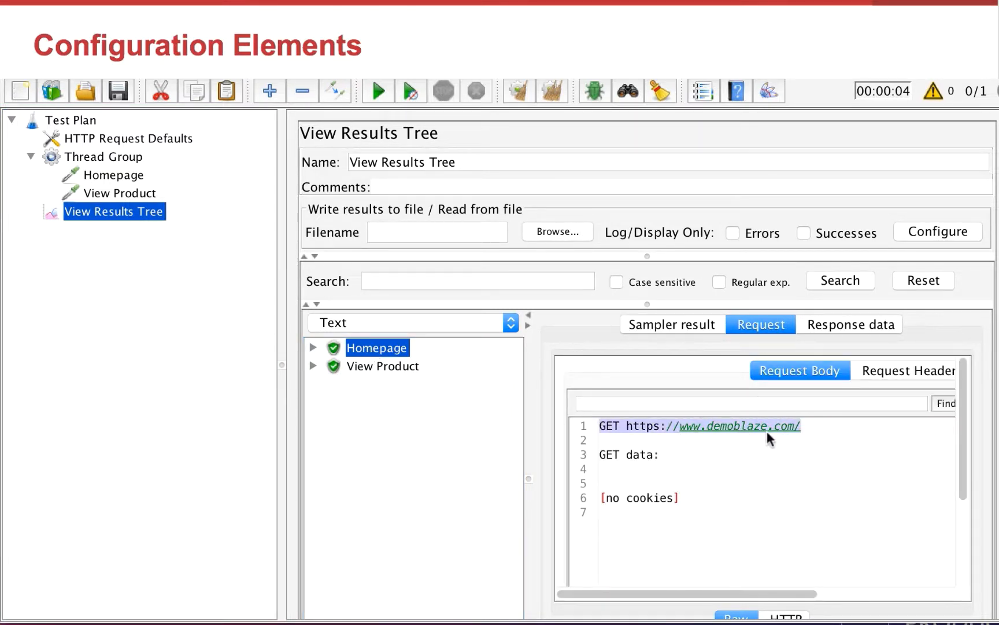
{"action": "left_click", "coordinate": [370, 369]}
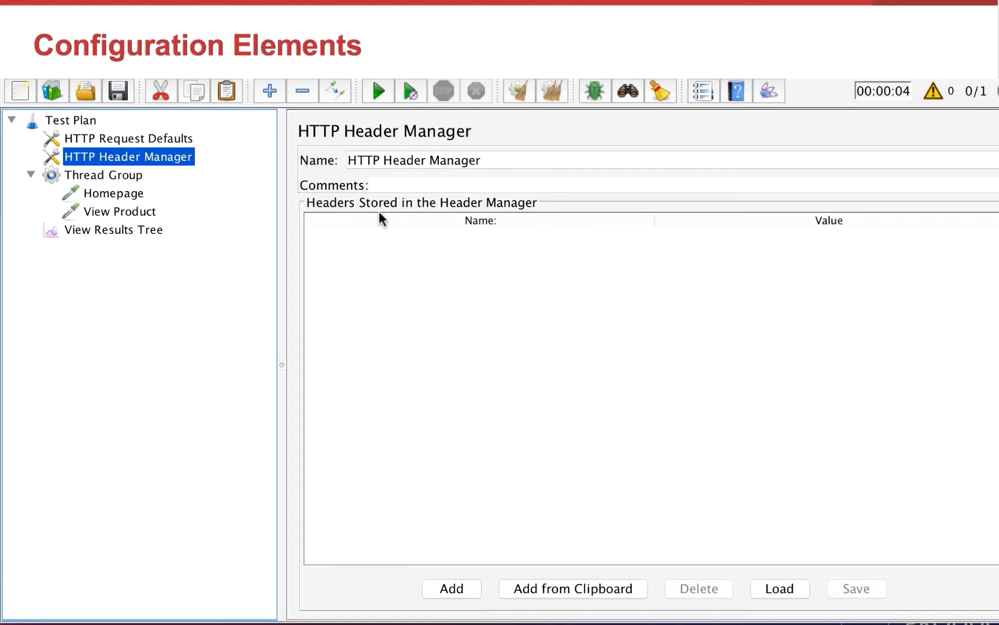
Add an Accept-Language header with the value en to the HTTP Header Manager
{"action": "left_click", "coordinate": [440, 590]}
{"action": "double_click", "coordinate": [547, 236]}
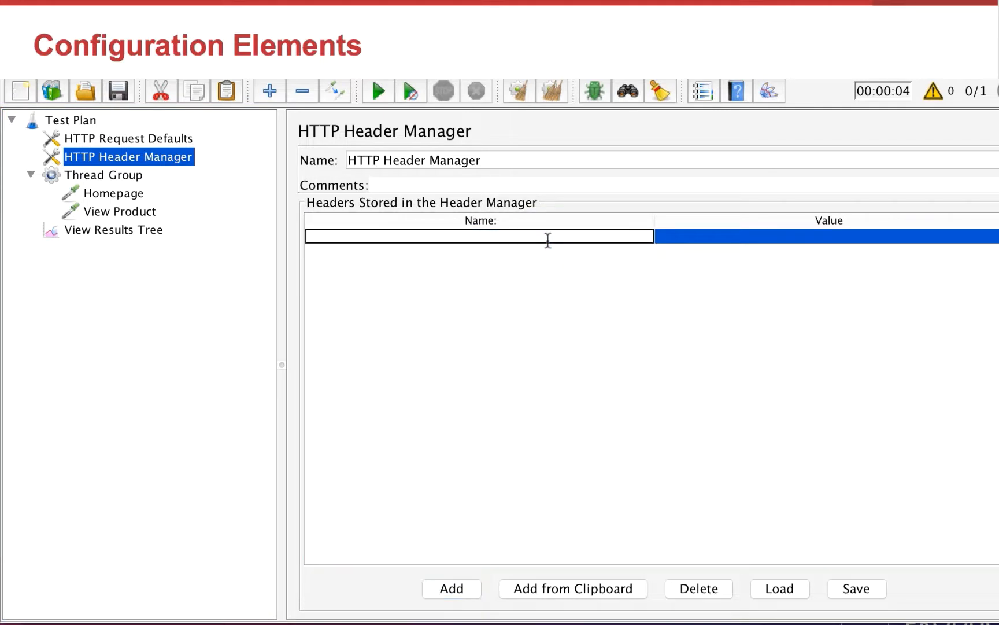
{"action": "type", "text": "Accept-Languag"}
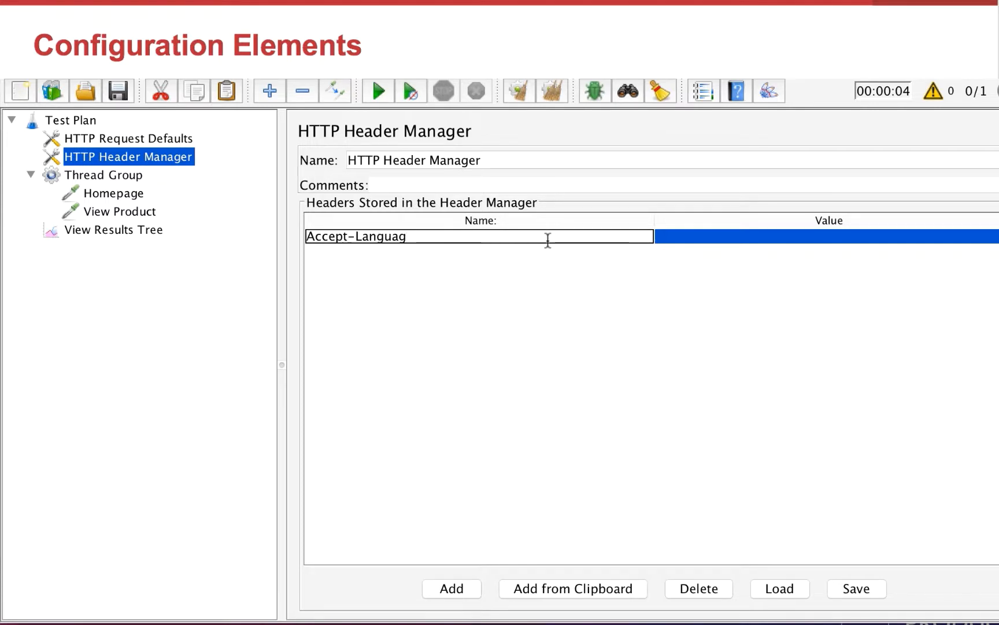
{"action": "type", "text": "e"}
{"action": "left_click", "coordinate": [763, 234]}
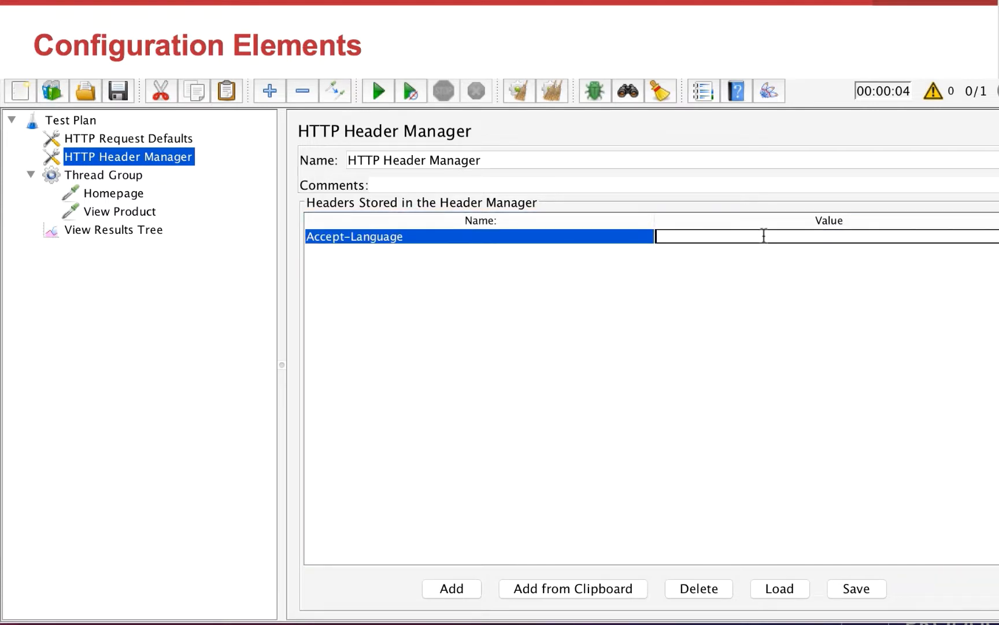
{"action": "type", "text": "en"}
{"action": "key", "text": "Return"}
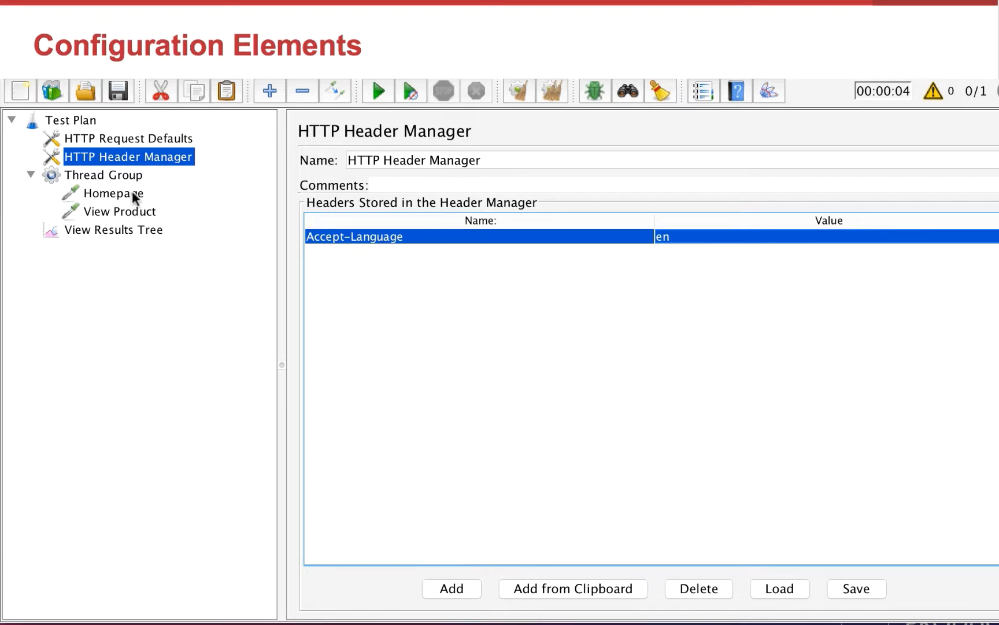
{"action": "left_click", "coordinate": [151, 162]}
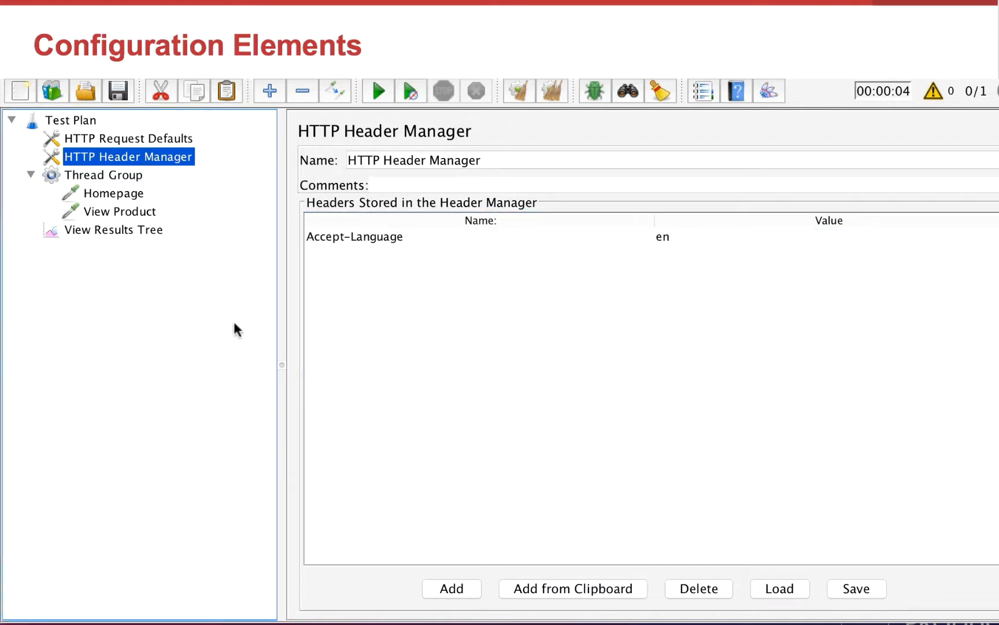
Rerun the test with View Results Tree open and compare the request headers of the Homepage results from both runs
{"action": "left_click", "coordinate": [152, 230]}
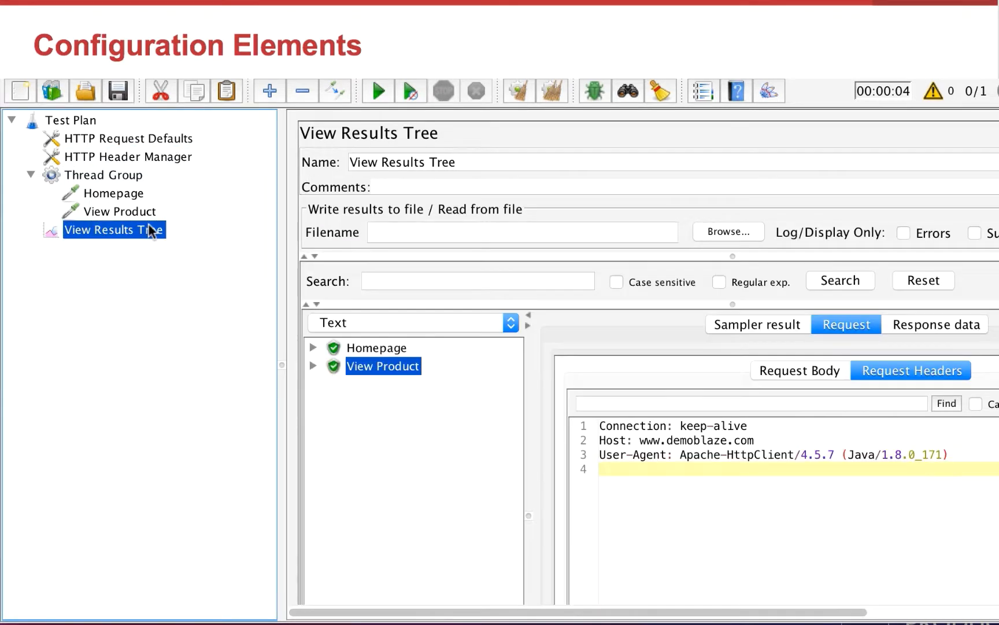
{"action": "left_click", "coordinate": [385, 93]}
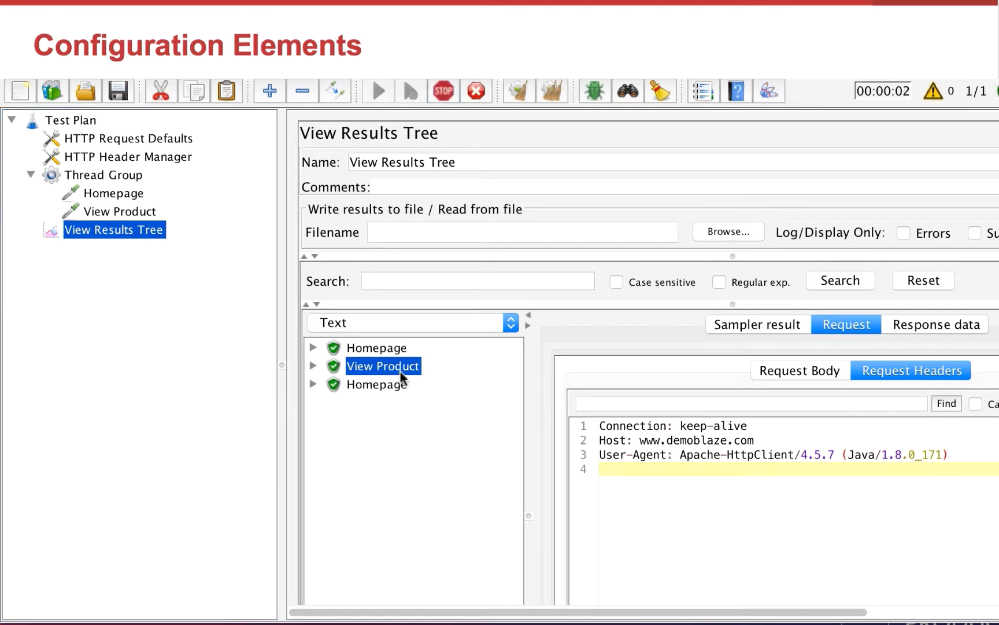
{"action": "left_click", "coordinate": [398, 350]}
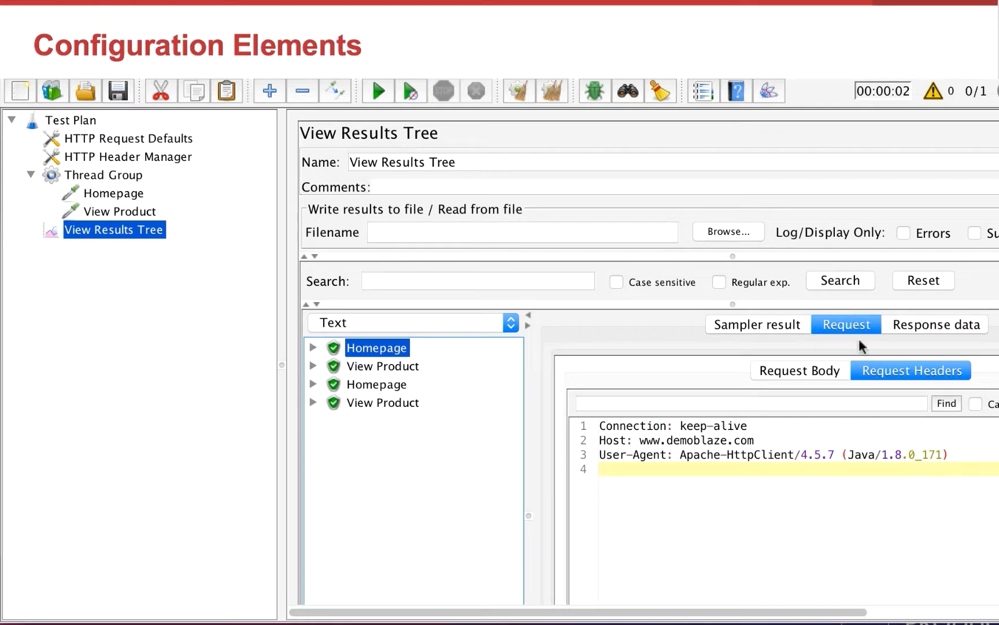
{"action": "left_click_drag", "start_coordinate": [717, 480], "coordinate": [599, 431]}
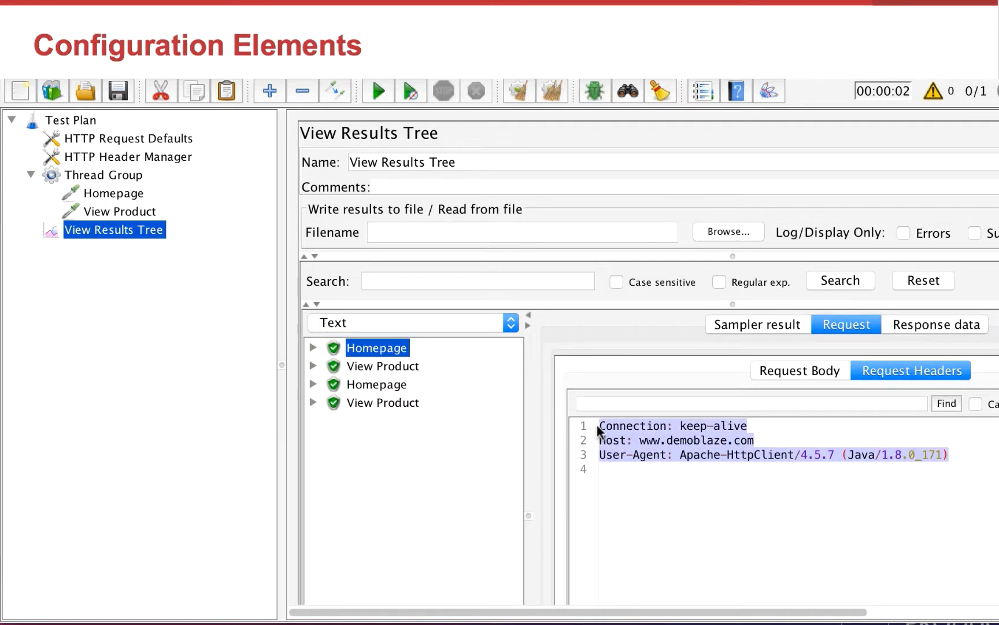
{"action": "left_click", "coordinate": [373, 385]}
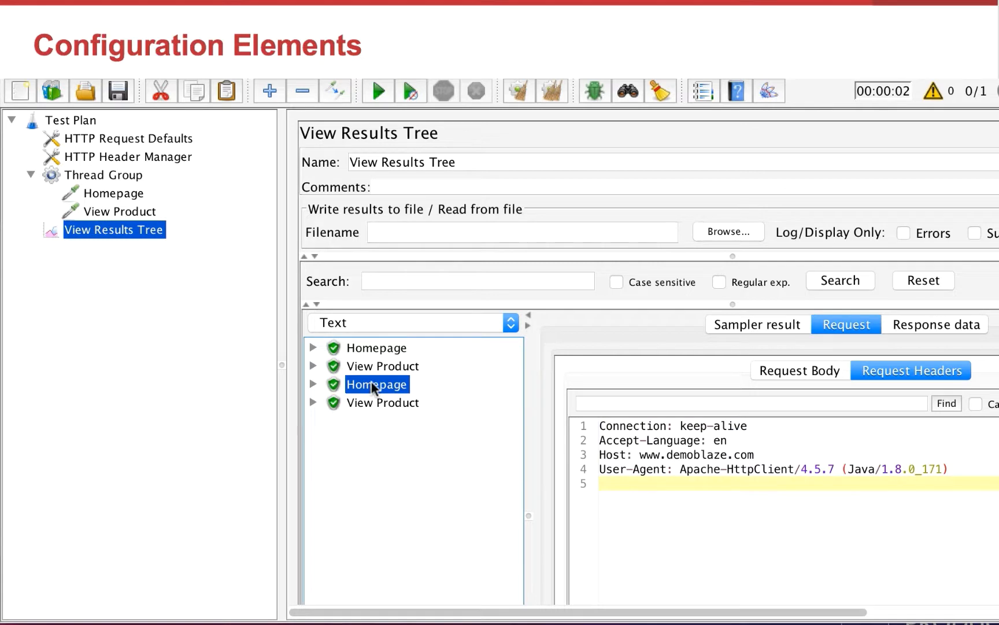
{"action": "left_click_drag", "start_coordinate": [744, 443], "coordinate": [599, 441]}
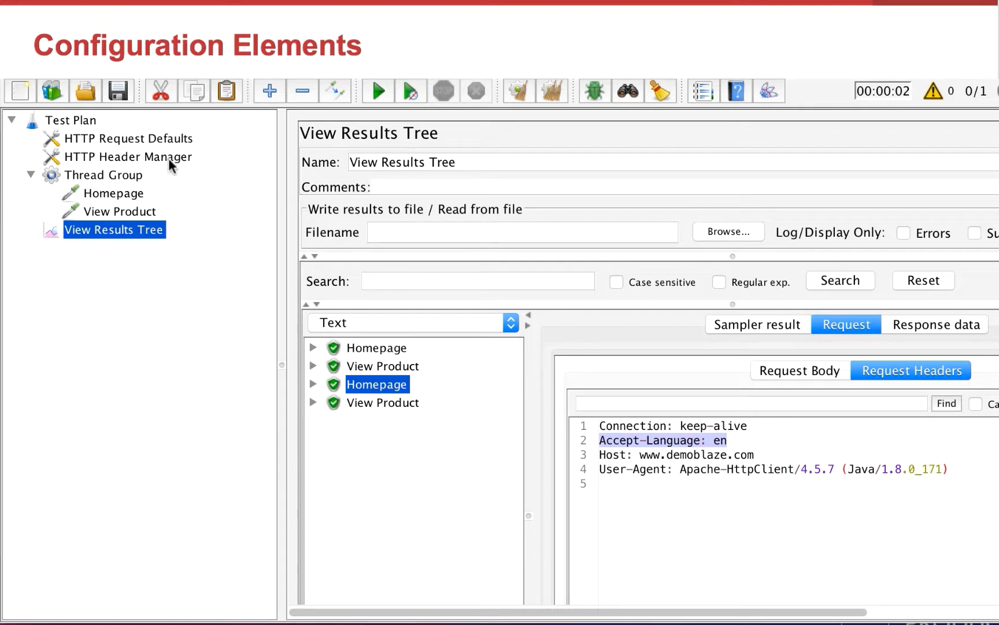
Add an HTTP Cache Manager to the Test Plan and place it directly below the HTTP Header Manager
{"action": "left_click", "coordinate": [72, 121]}
{"action": "right_click", "coordinate": [71, 121]}
{"action": "mouse_move", "coordinate": [99, 137]}
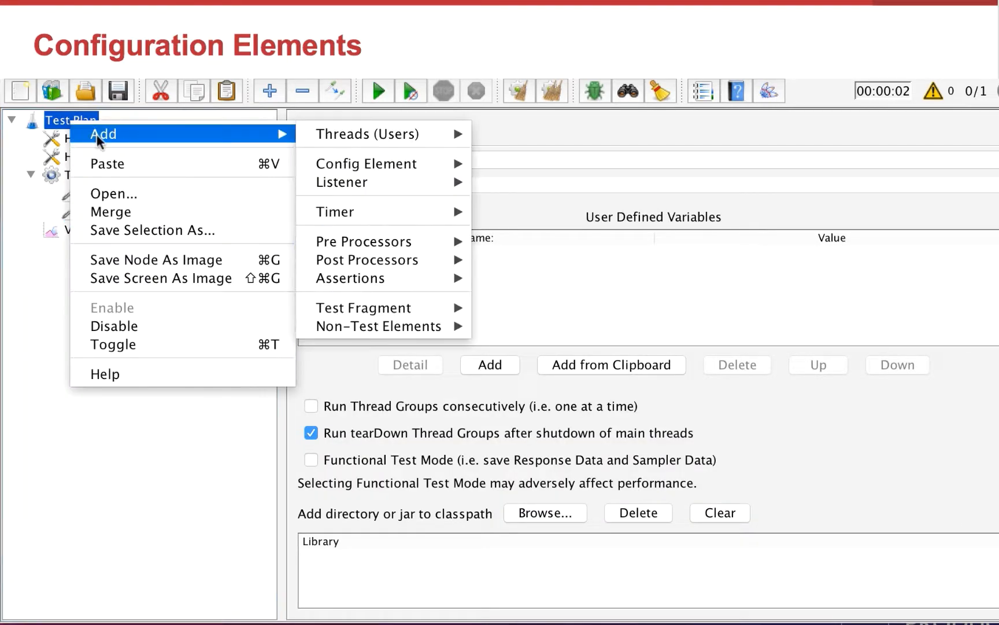
{"action": "mouse_move", "coordinate": [326, 161]}
{"action": "left_click", "coordinate": [519, 216]}
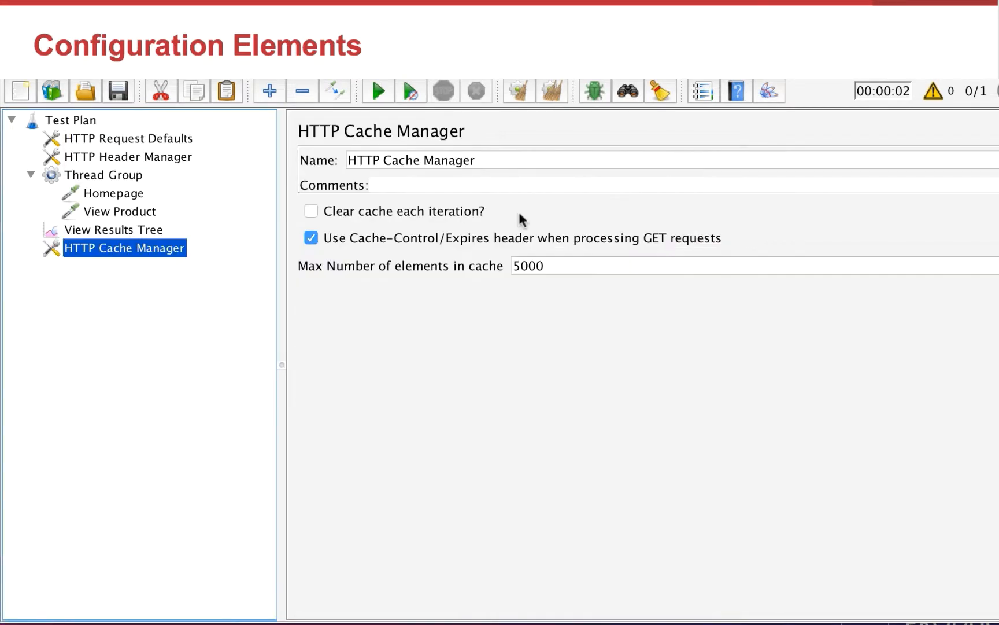
{"action": "left_click_drag", "start_coordinate": [110, 248], "coordinate": [110, 166]}
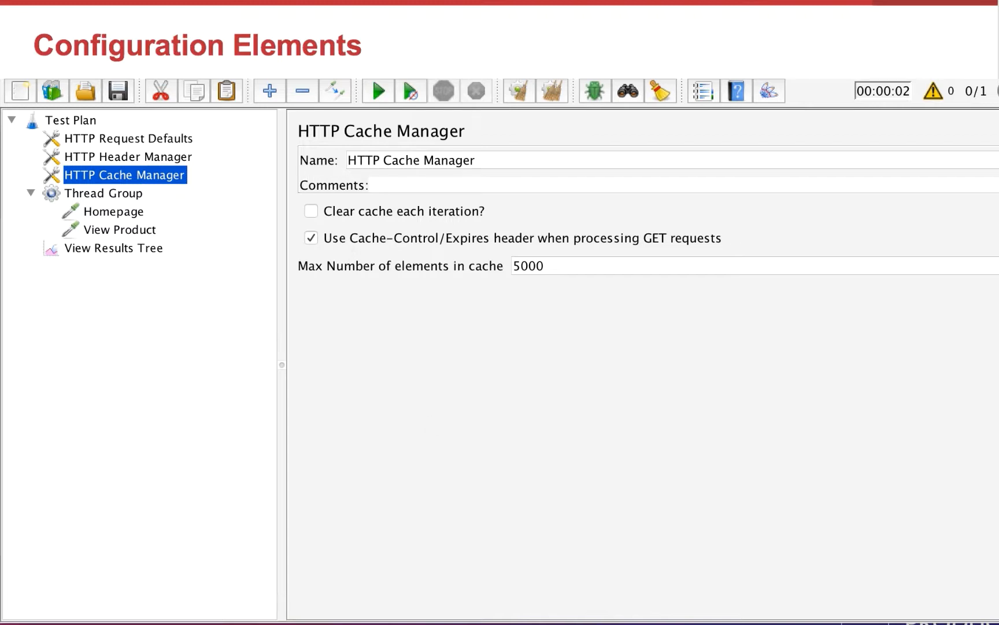
Add an HTTP Cookie Manager to the Test Plan and try adding a user-defined cookie row
{"action": "right_click", "coordinate": [68, 122]}
{"action": "mouse_move", "coordinate": [98, 138]}
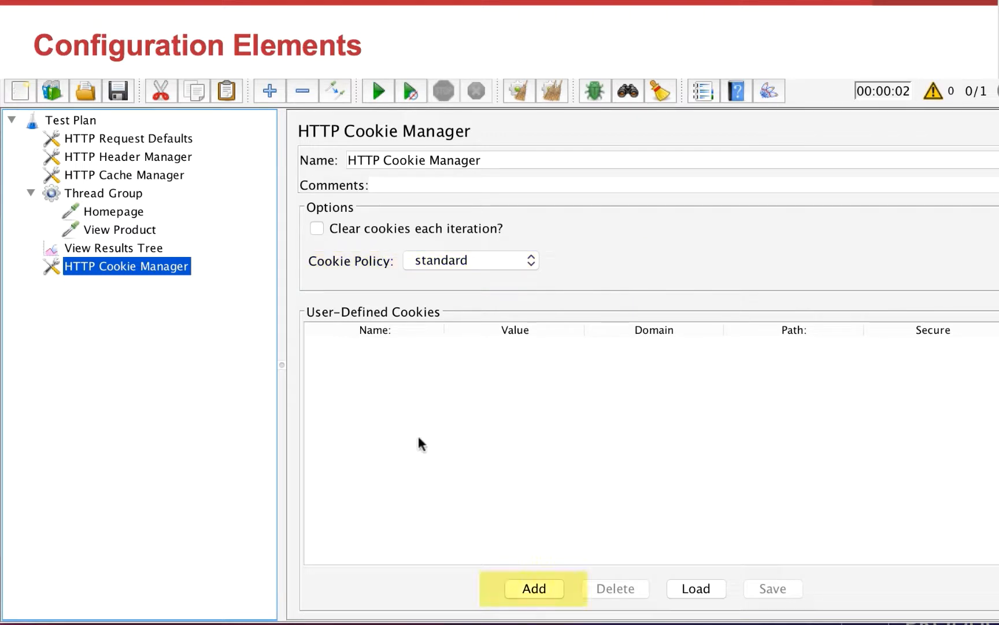
{"action": "left_click", "coordinate": [539, 590]}
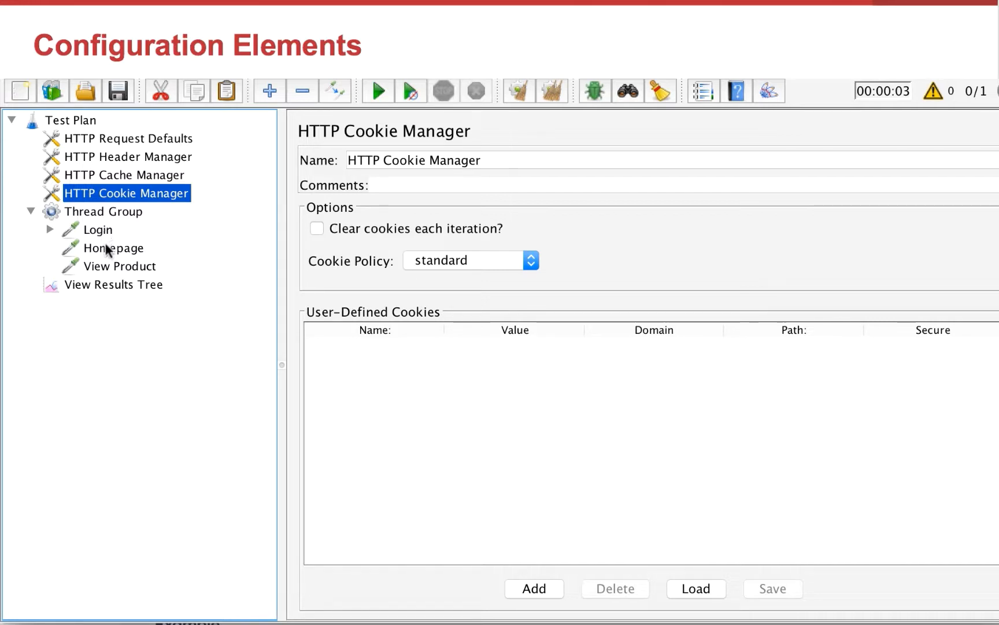
Run the test with View Results Tree open and examine the Set-Cookie entries in the Login-0 response headers
{"action": "left_click", "coordinate": [126, 284]}
{"action": "left_click", "coordinate": [379, 89]}
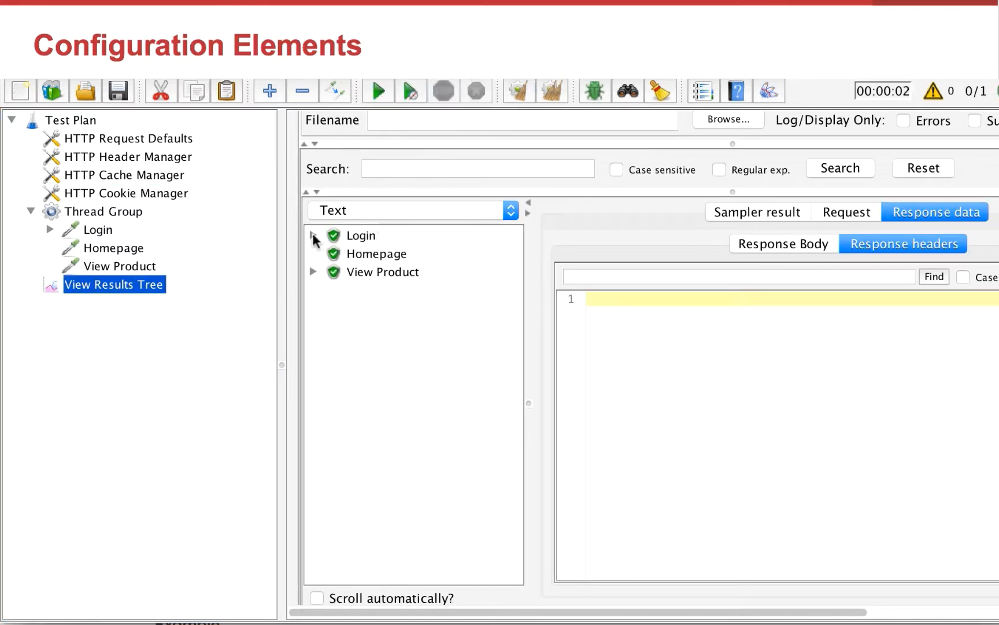
{"action": "left_click", "coordinate": [313, 235]}
{"action": "left_click", "coordinate": [373, 252]}
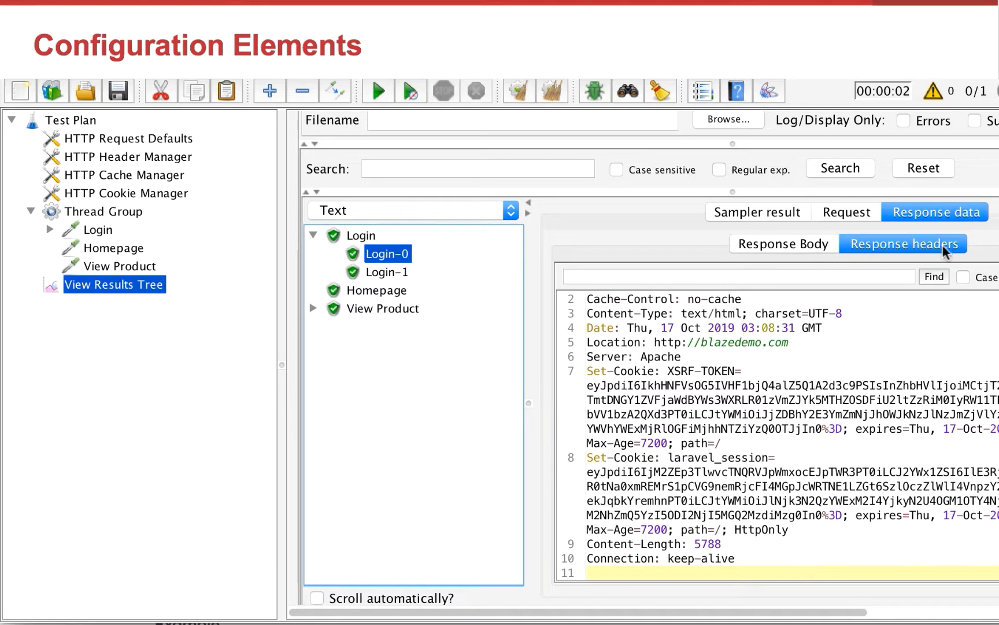
{"action": "left_click_drag", "start_coordinate": [587, 371], "coordinate": [738, 560]}
{"action": "left_click", "coordinate": [805, 465]}
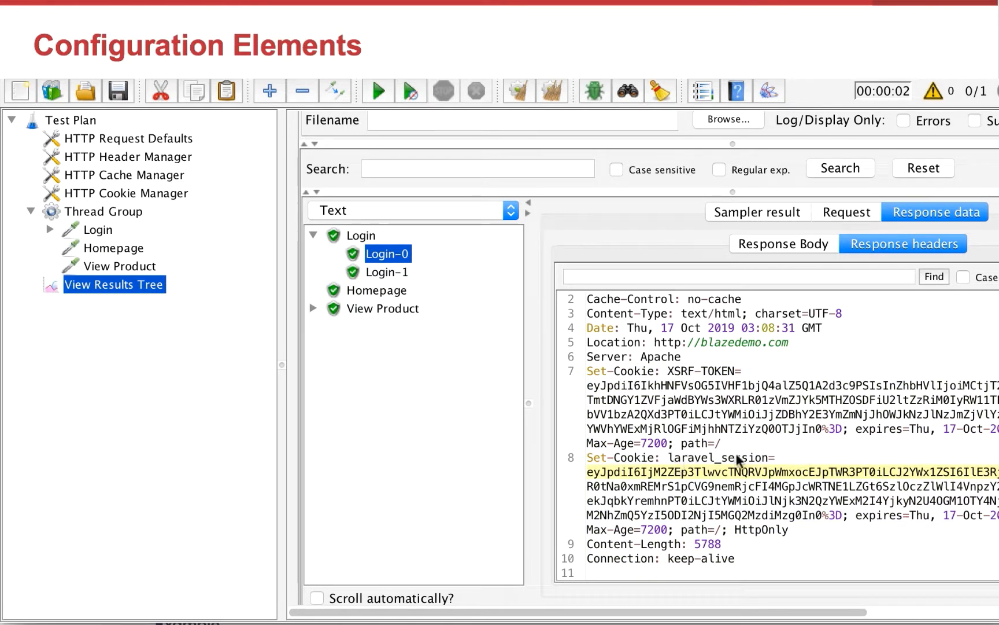
Examine the cookie data, including laravel_session, in the request body of the Homepage result
{"action": "left_click", "coordinate": [387, 291]}
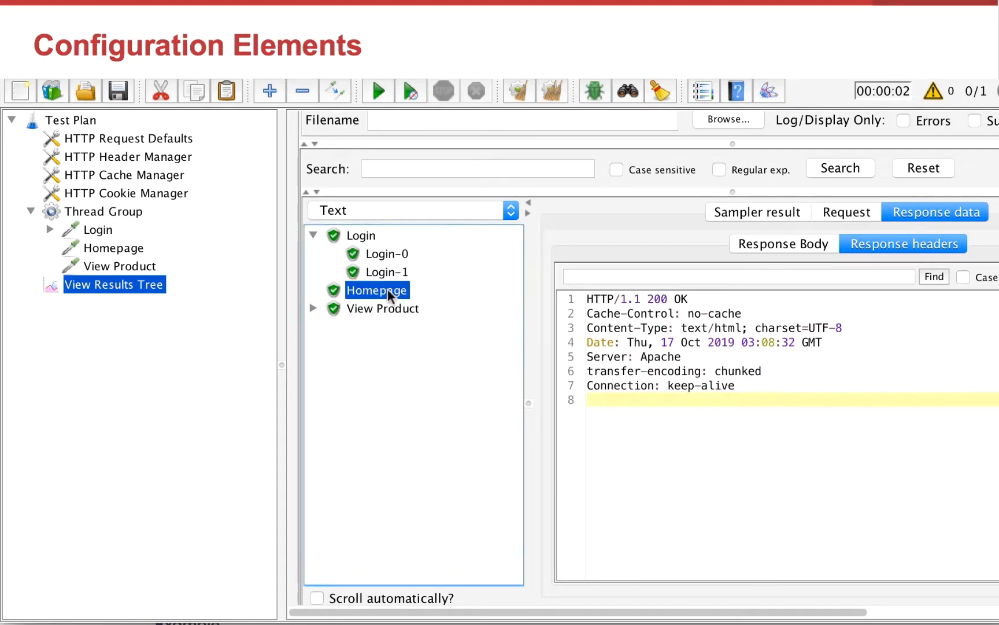
{"action": "left_click", "coordinate": [859, 208]}
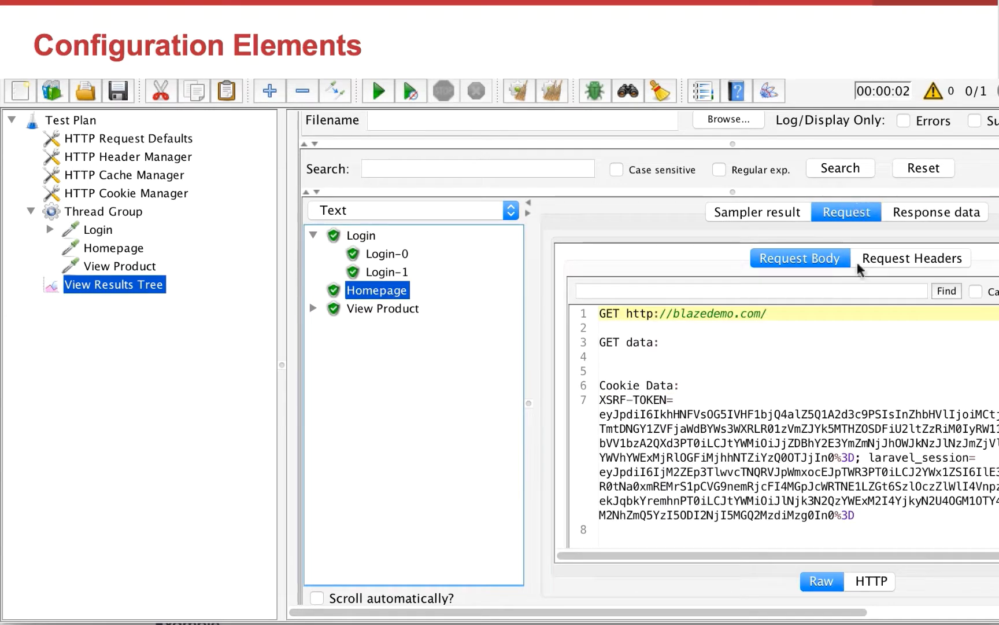
{"action": "left_click_drag", "start_coordinate": [856, 515], "coordinate": [601, 385]}
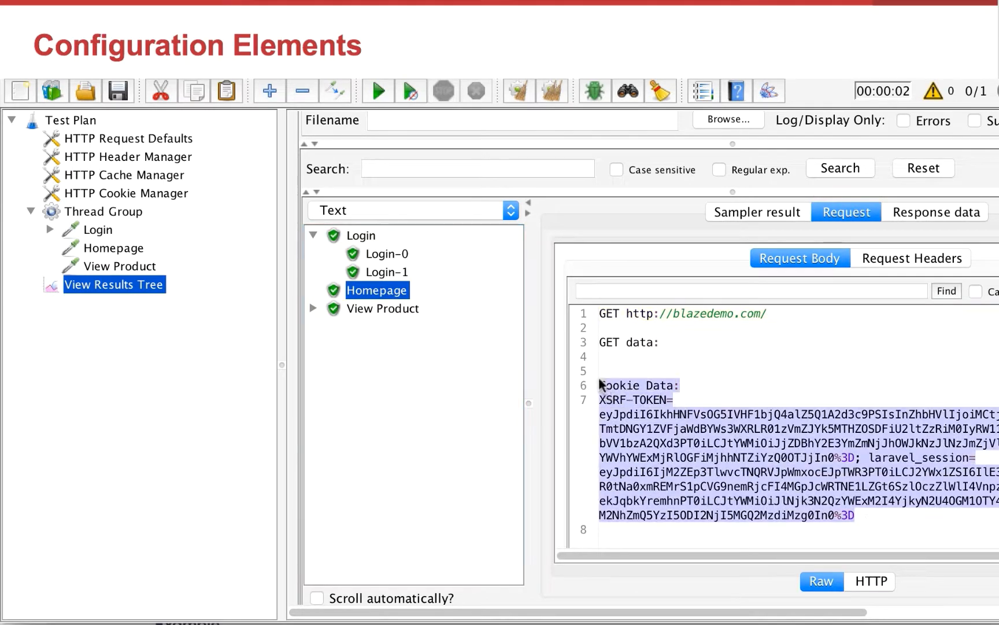
{"action": "left_click", "coordinate": [724, 370]}
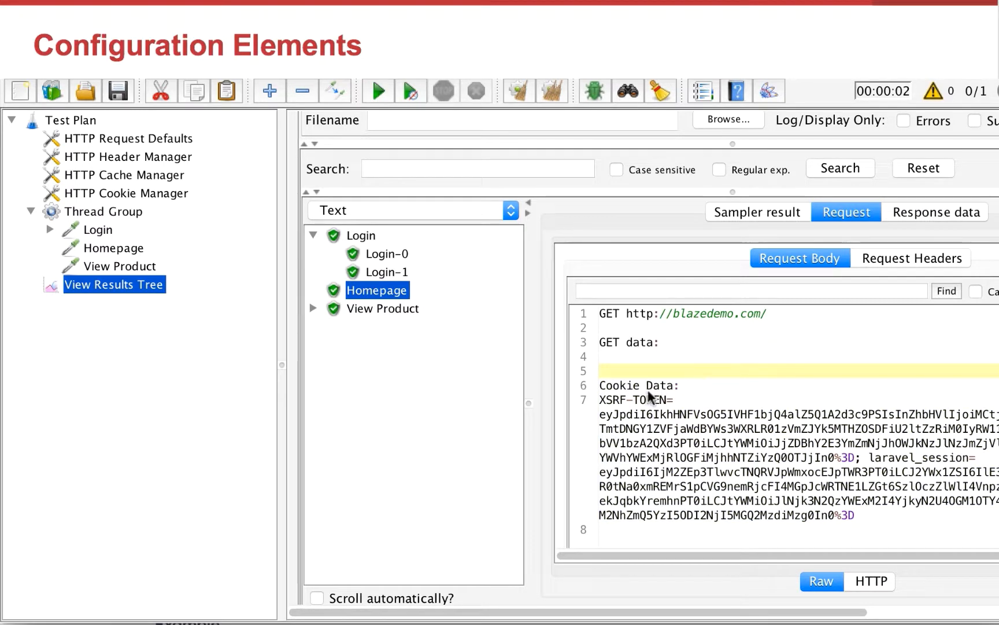
{"action": "double_click", "coordinate": [937, 458]}
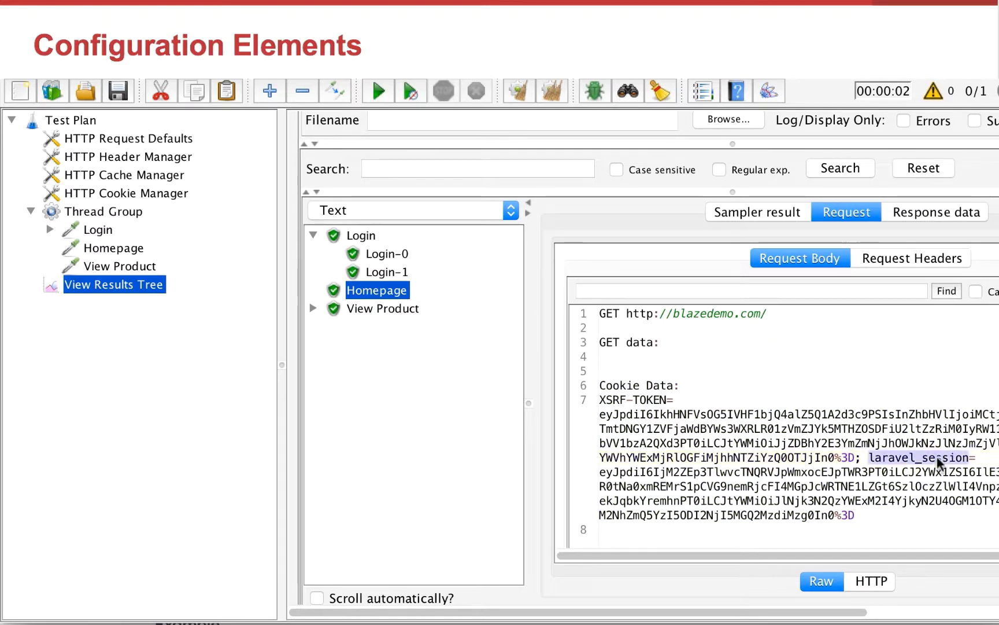
{"action": "left_click", "coordinate": [913, 373]}
Add a DNS Cache Manager to the Test Plan, placed directly below the HTTP Cookie Manager
{"action": "left_click", "coordinate": [50, 121]}
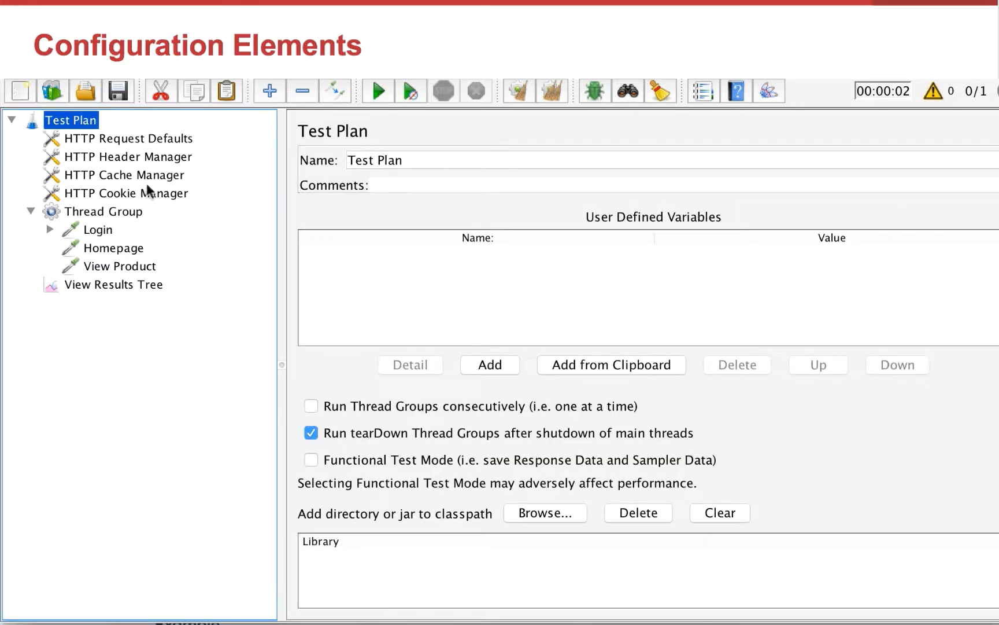
{"action": "right_click", "coordinate": [66, 120]}
{"action": "mouse_move", "coordinate": [241, 141]}
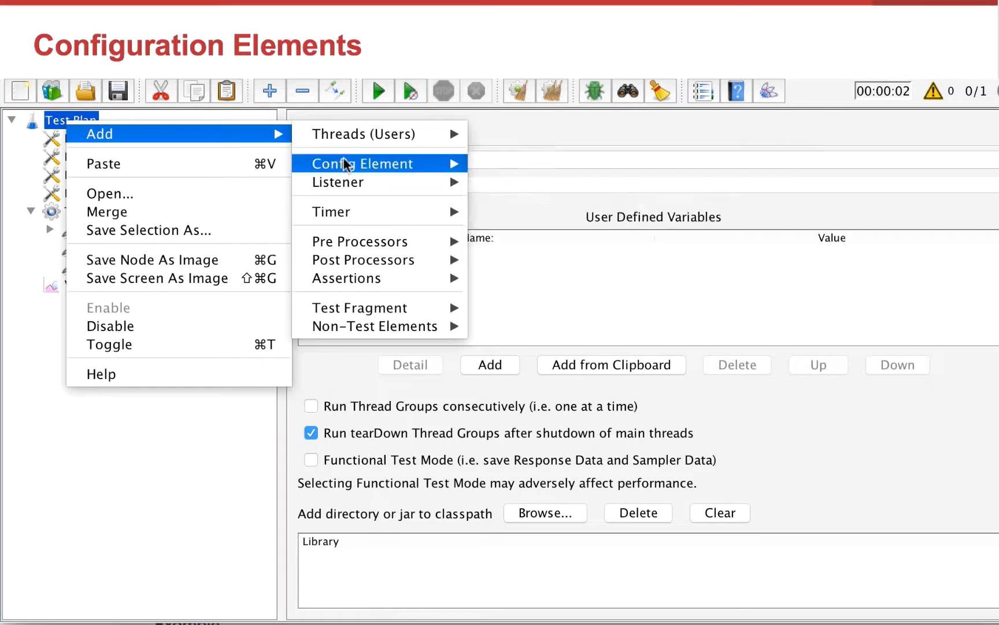
{"action": "mouse_move", "coordinate": [448, 163]}
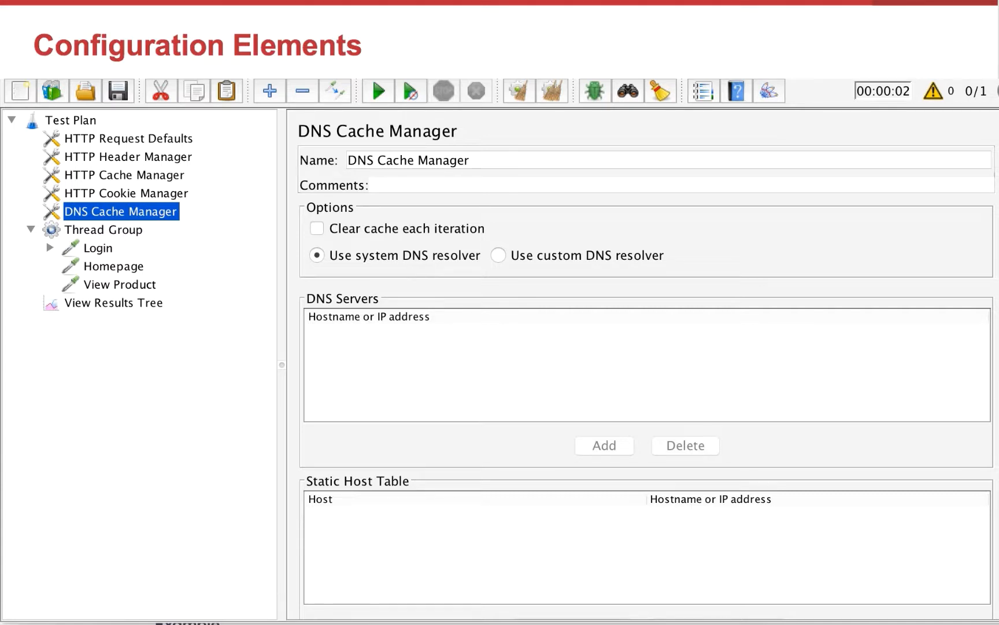
Switch the DNS Cache Manager between the system and custom resolvers, ending on Use custom DNS resolver
{"action": "key", "text": "Right"}
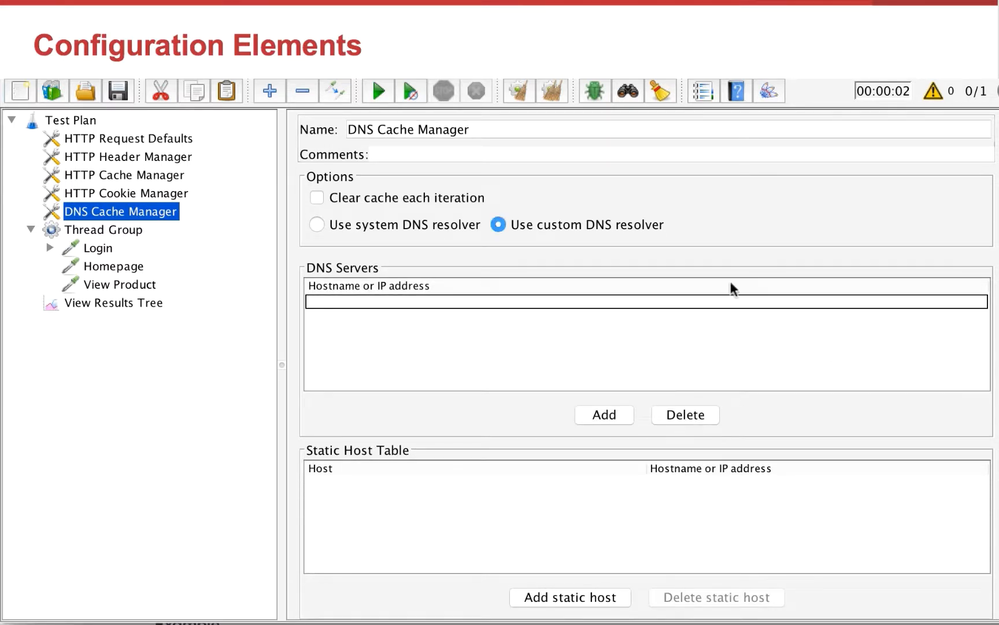
{"action": "left_click", "coordinate": [430, 225]}
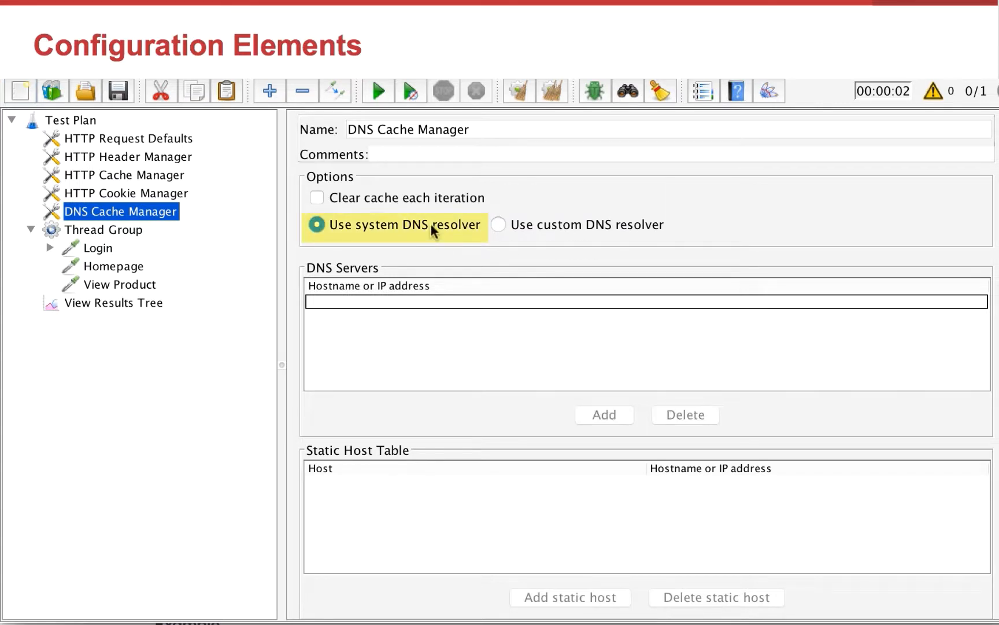
{"action": "left_click", "coordinate": [591, 227]}
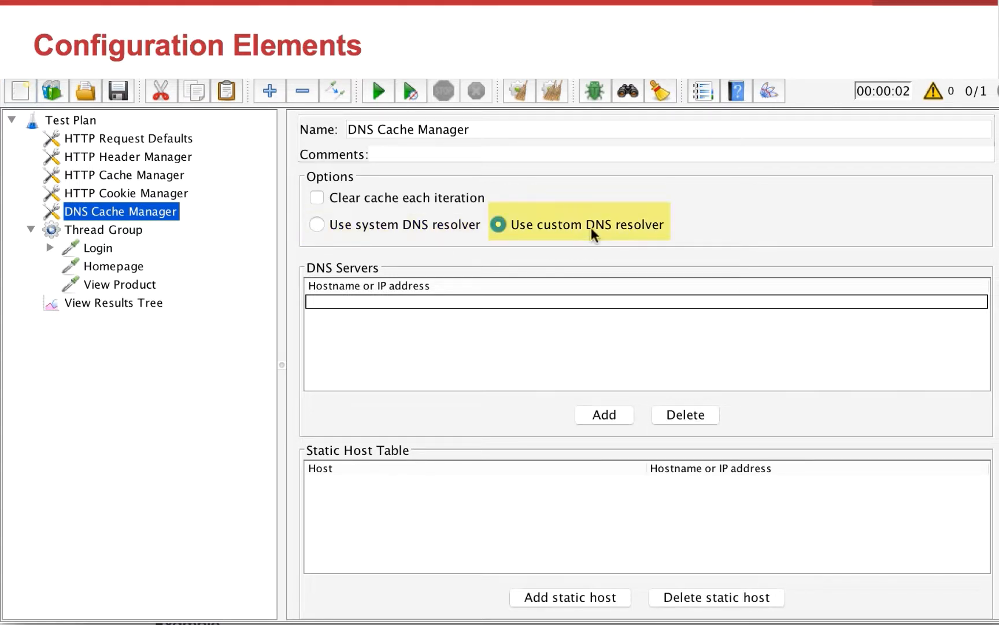
{"action": "left_click", "coordinate": [386, 220]}
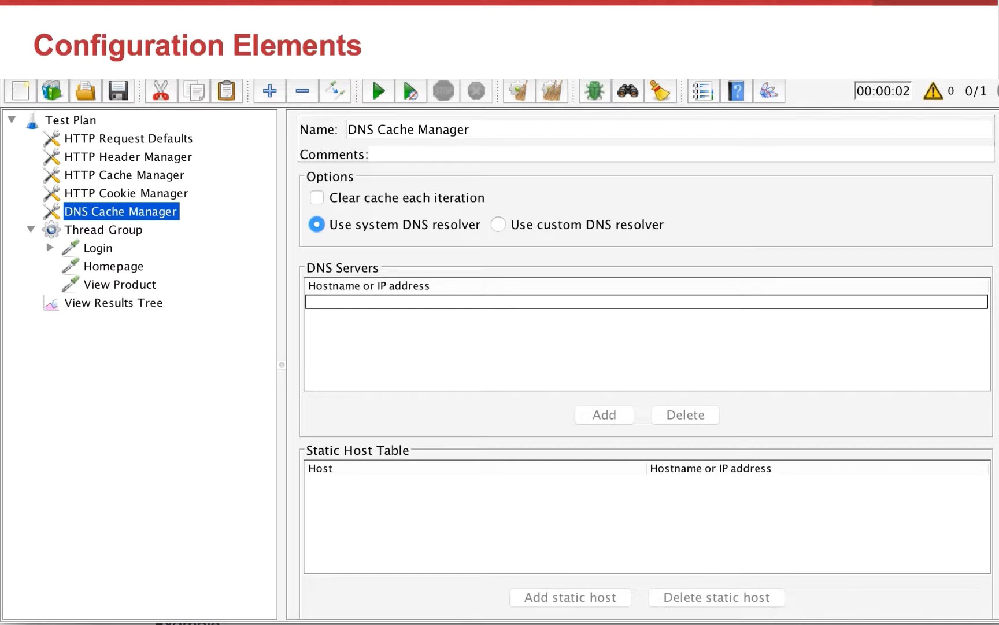
{"action": "left_click", "coordinate": [607, 226]}
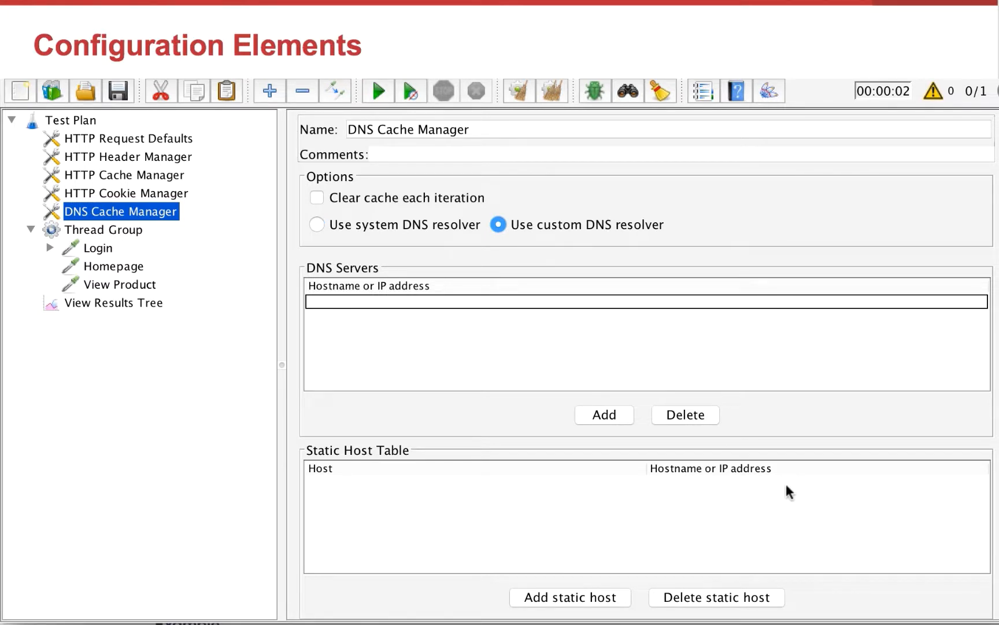
Delete the blank DNS server entry and add an empty row to the Static Host Table
{"action": "left_click", "coordinate": [593, 415]}
{"action": "left_click", "coordinate": [475, 299]}
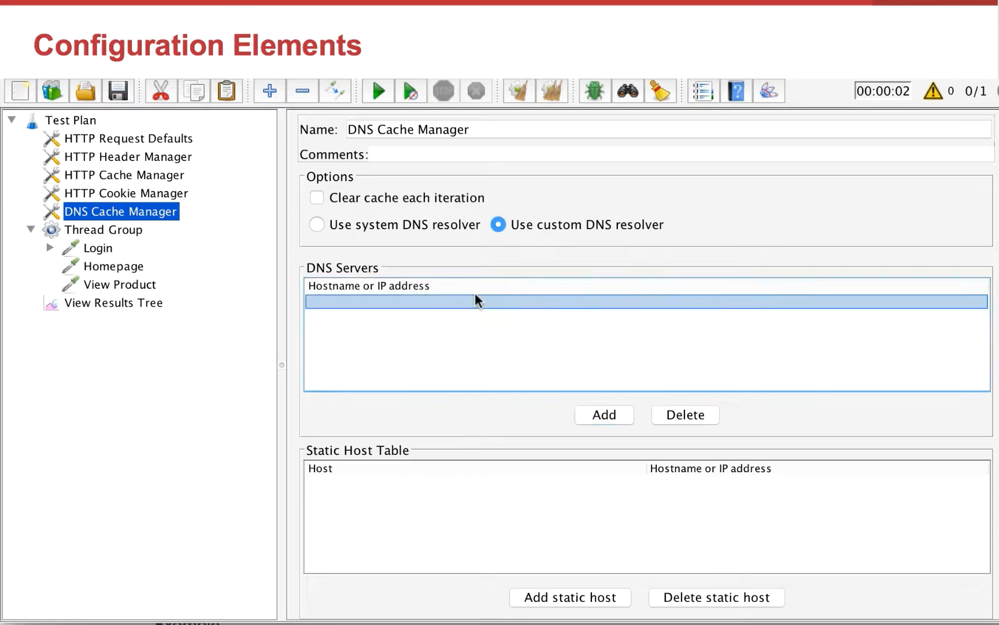
{"action": "left_click", "coordinate": [676, 415]}
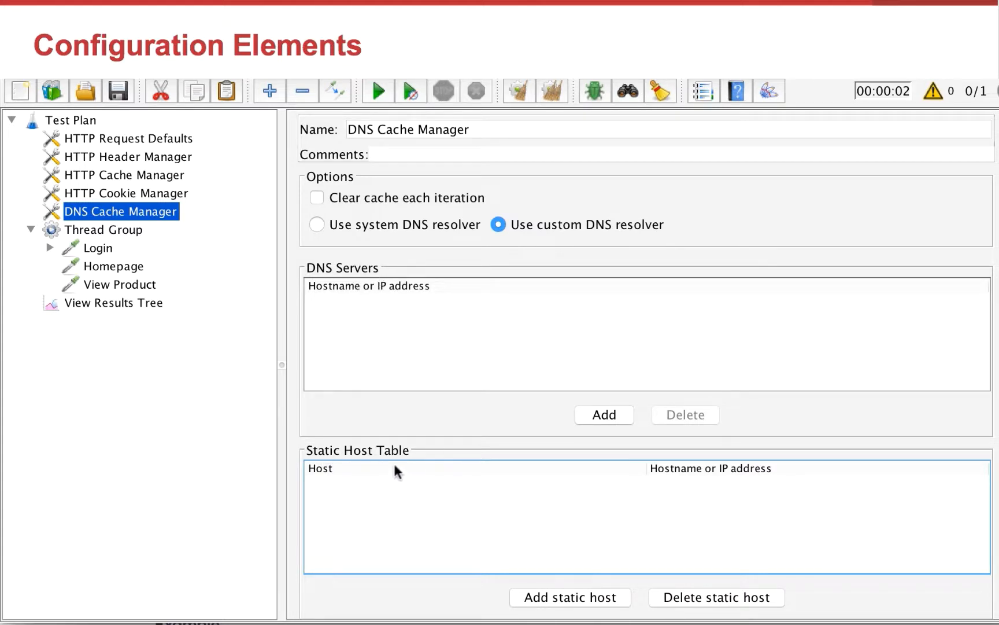
{"action": "left_click", "coordinate": [536, 604]}
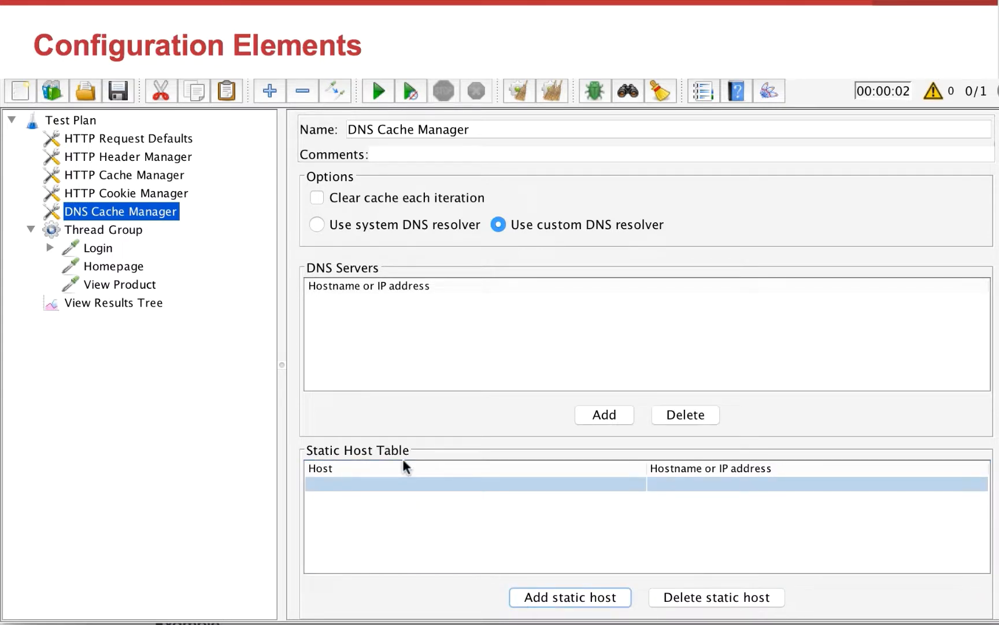